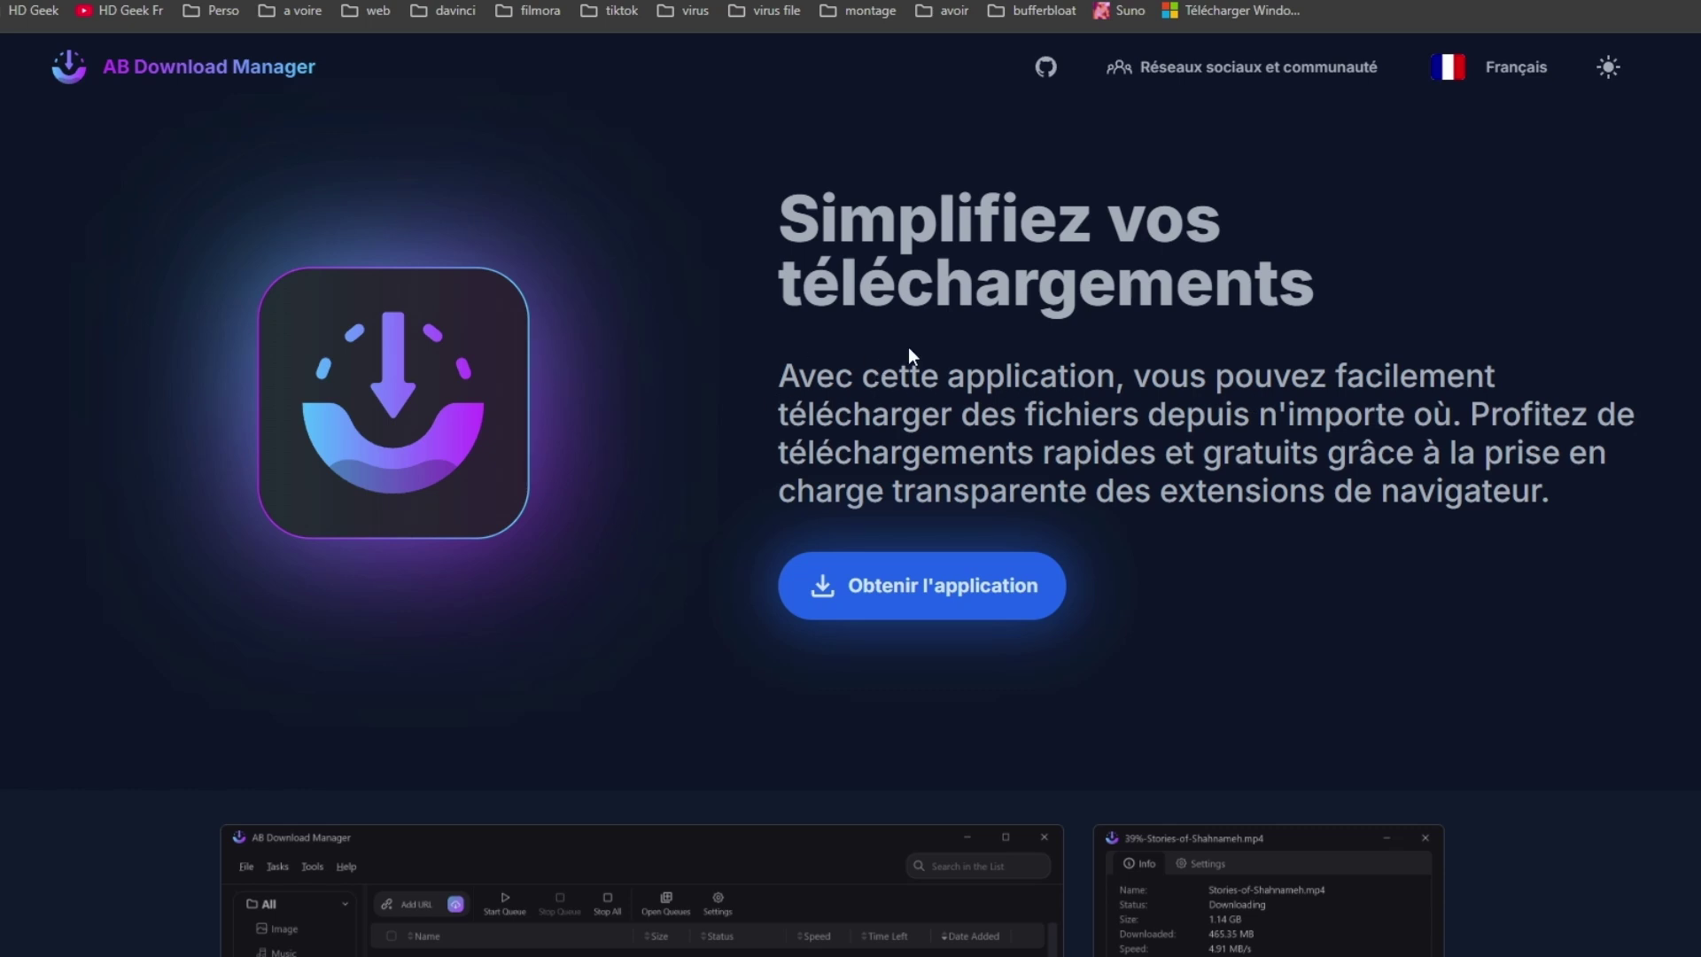
Look through the application's platform, download method and browser extension choices on the website, and dismiss them
left_click(918, 599)
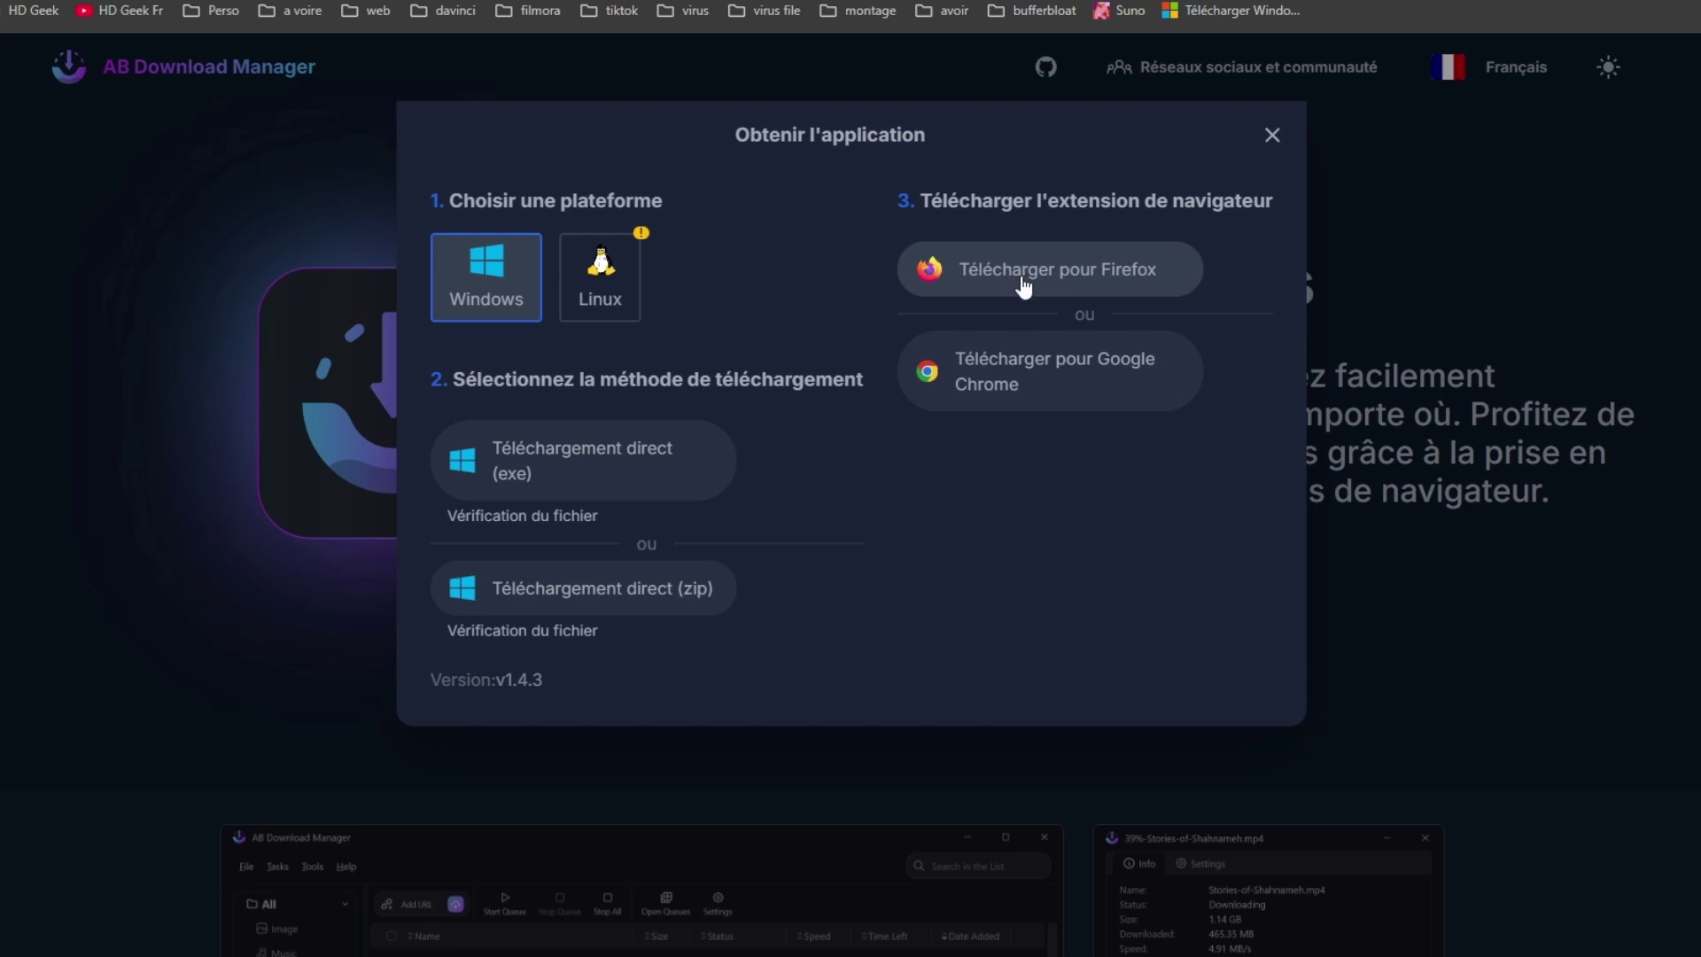
key("Escape")
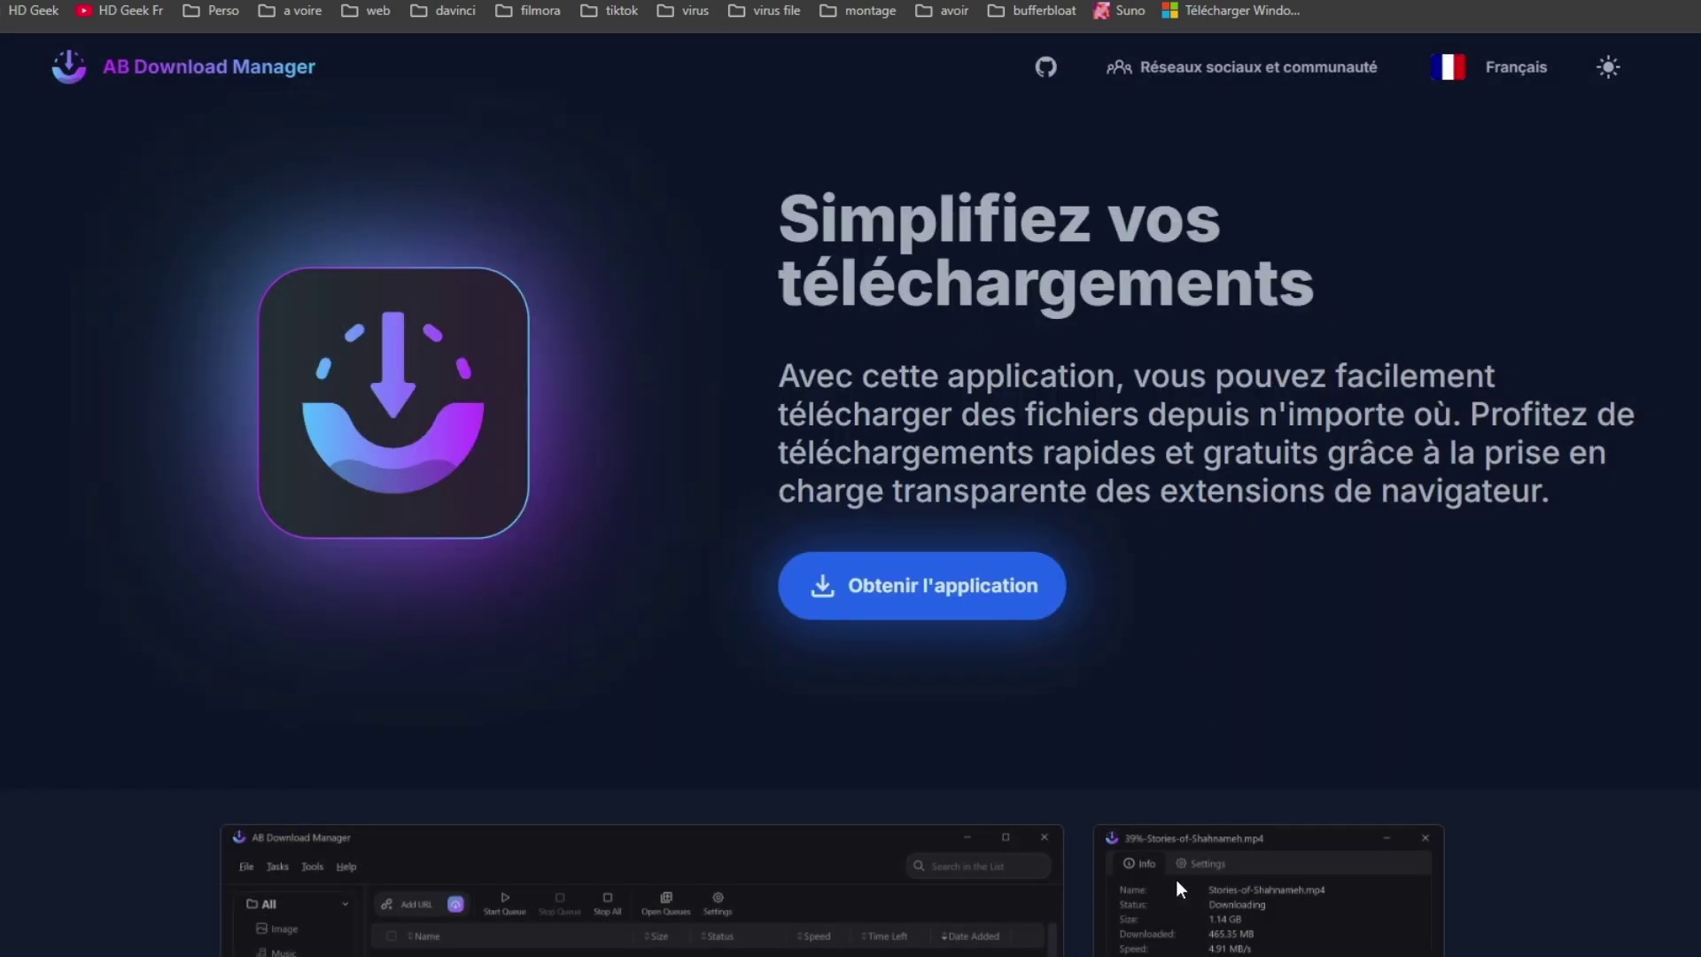
Switch to AB Download Manager and review its appearance settings, including the available themes, languages, startup and notification sound options
key("alt+Tab")
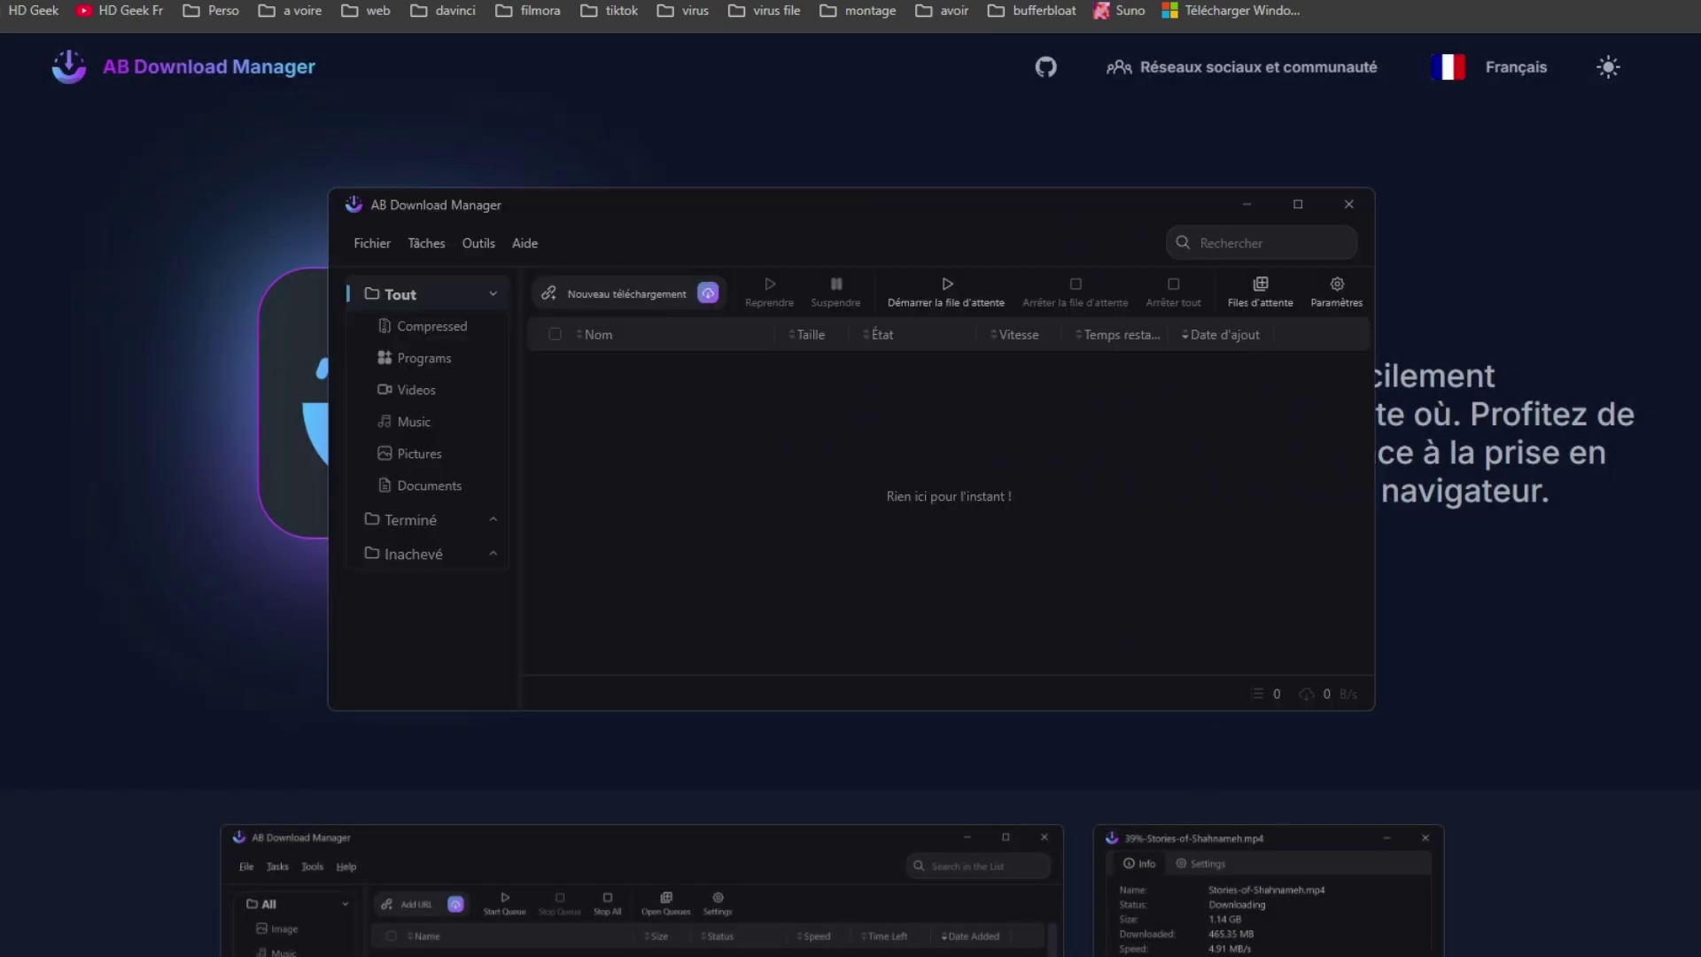
left_click(478, 246)
left_click(500, 304)
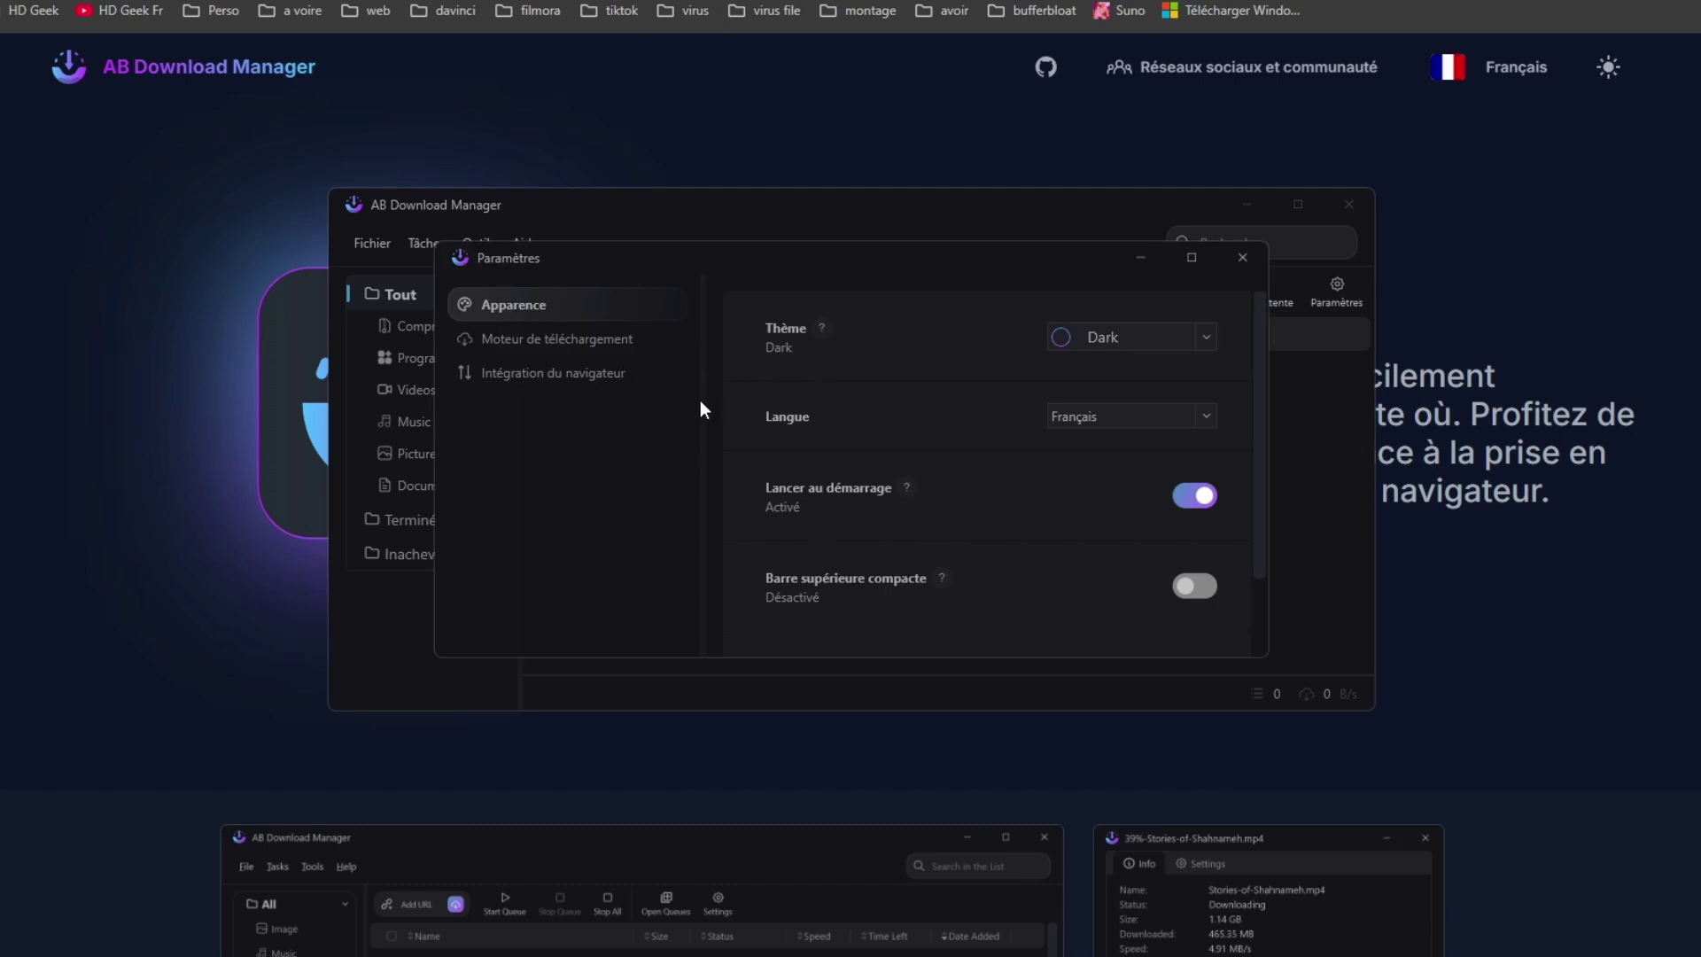
left_click(1200, 333)
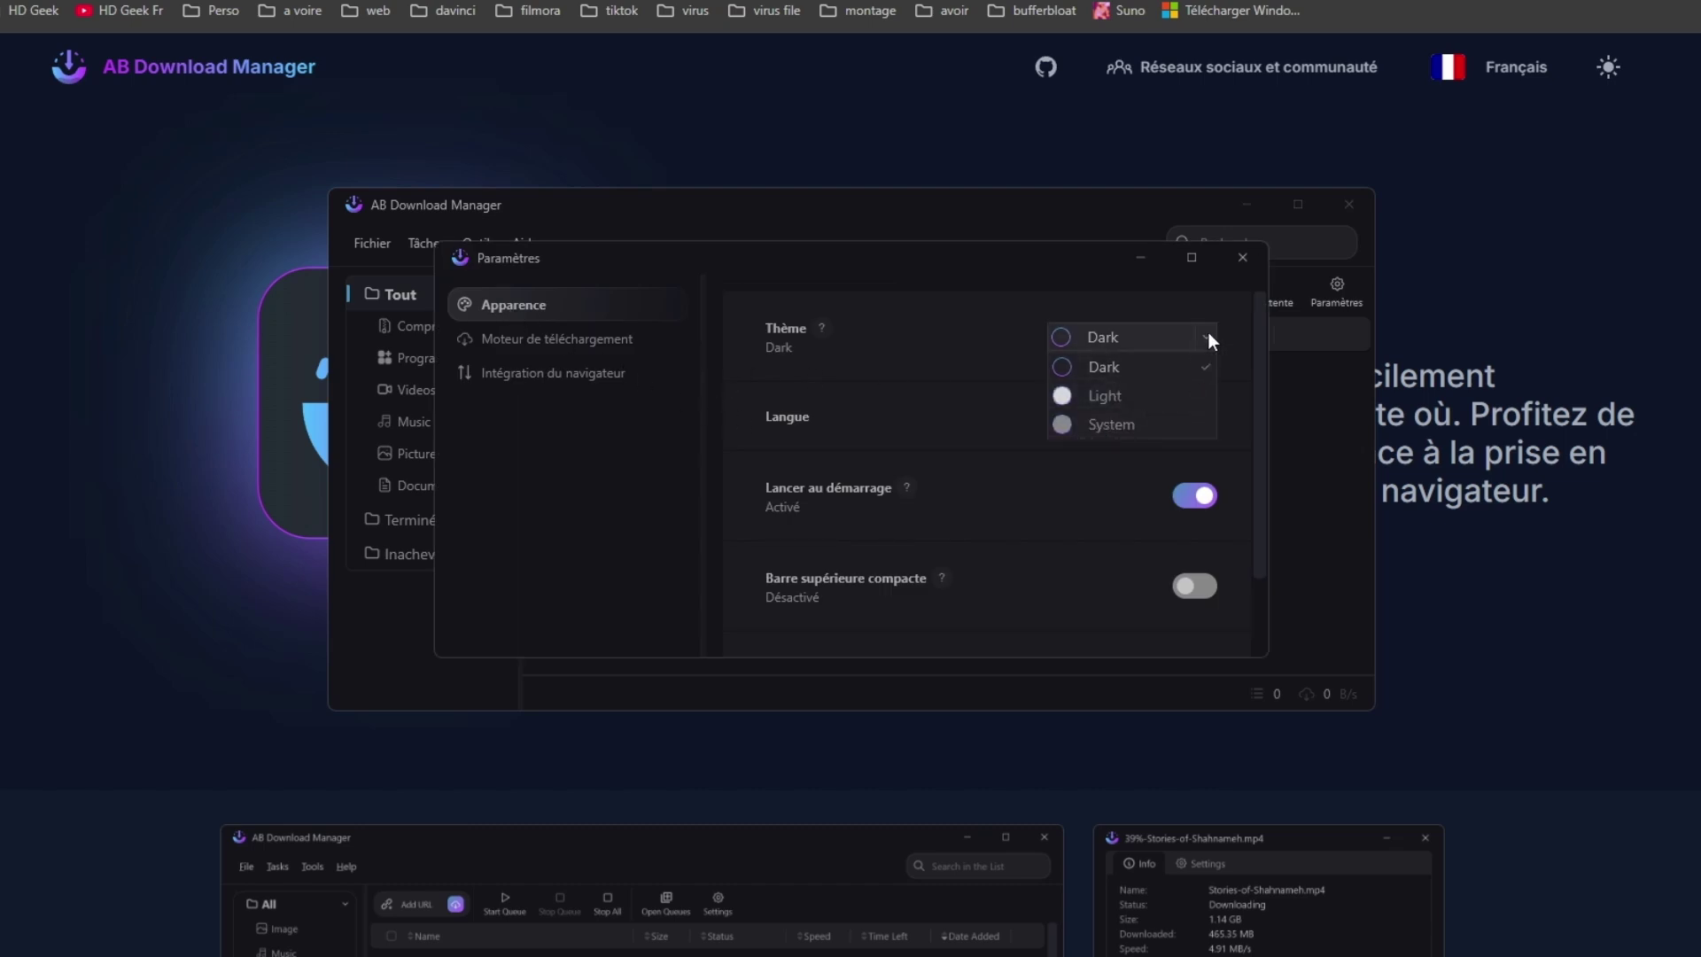
left_click(869, 275)
left_click(1205, 417)
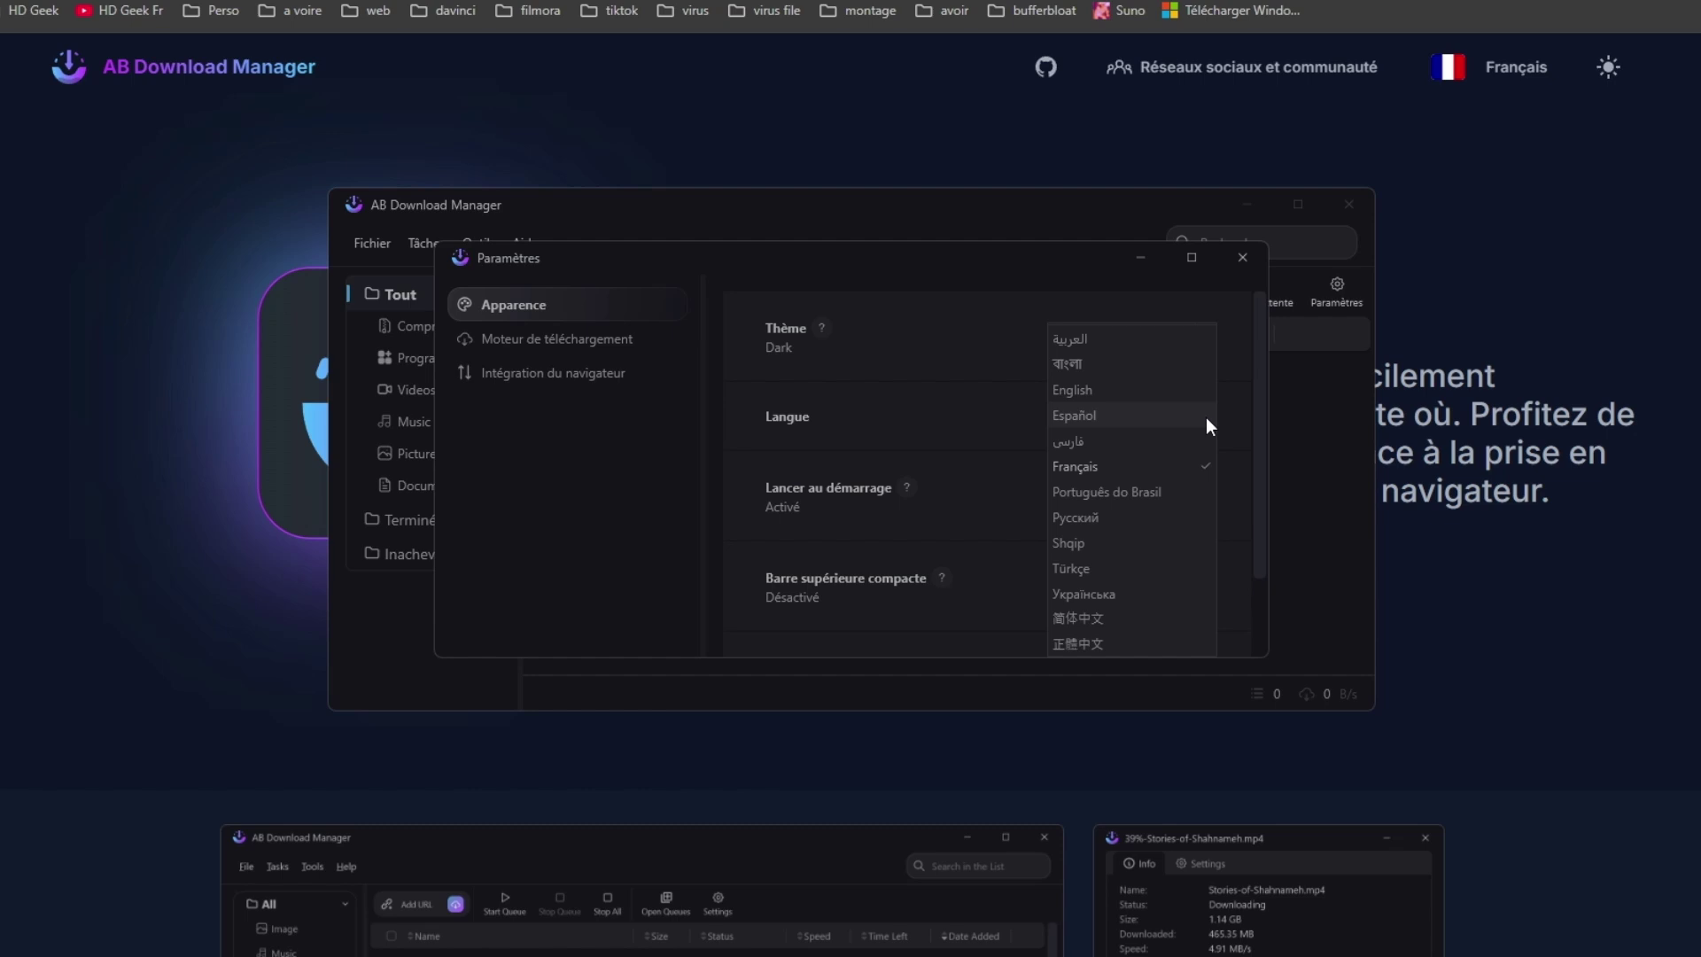
left_click(920, 413)
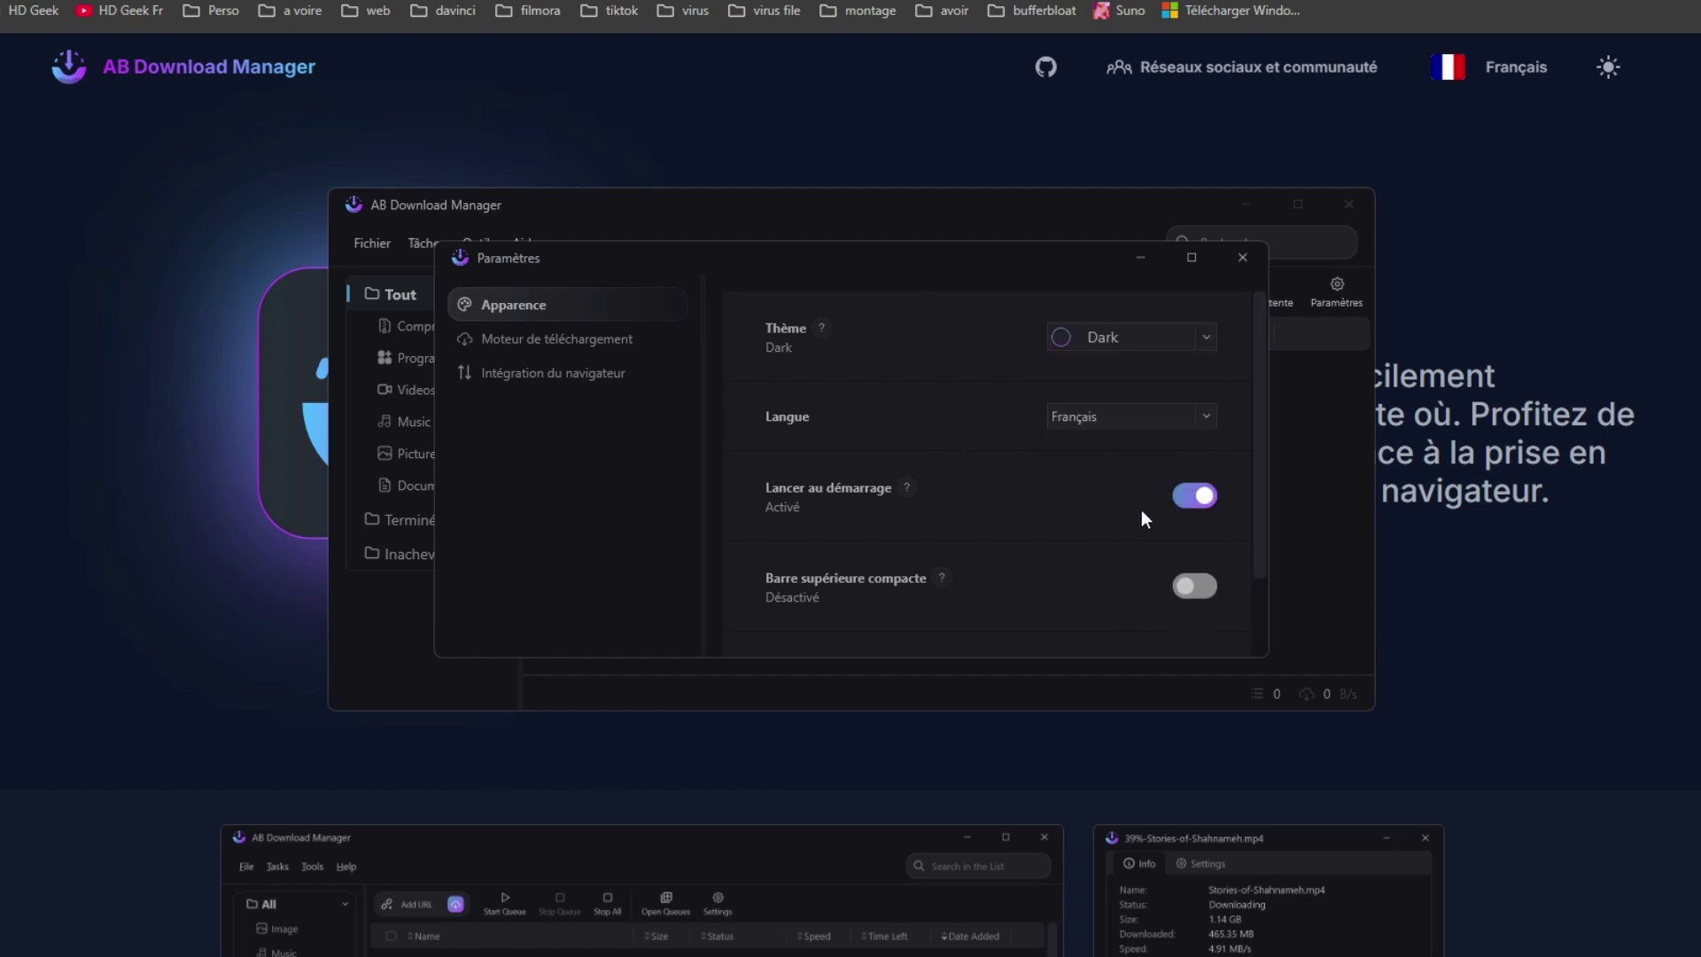
scroll(1143, 511, "down", 2)
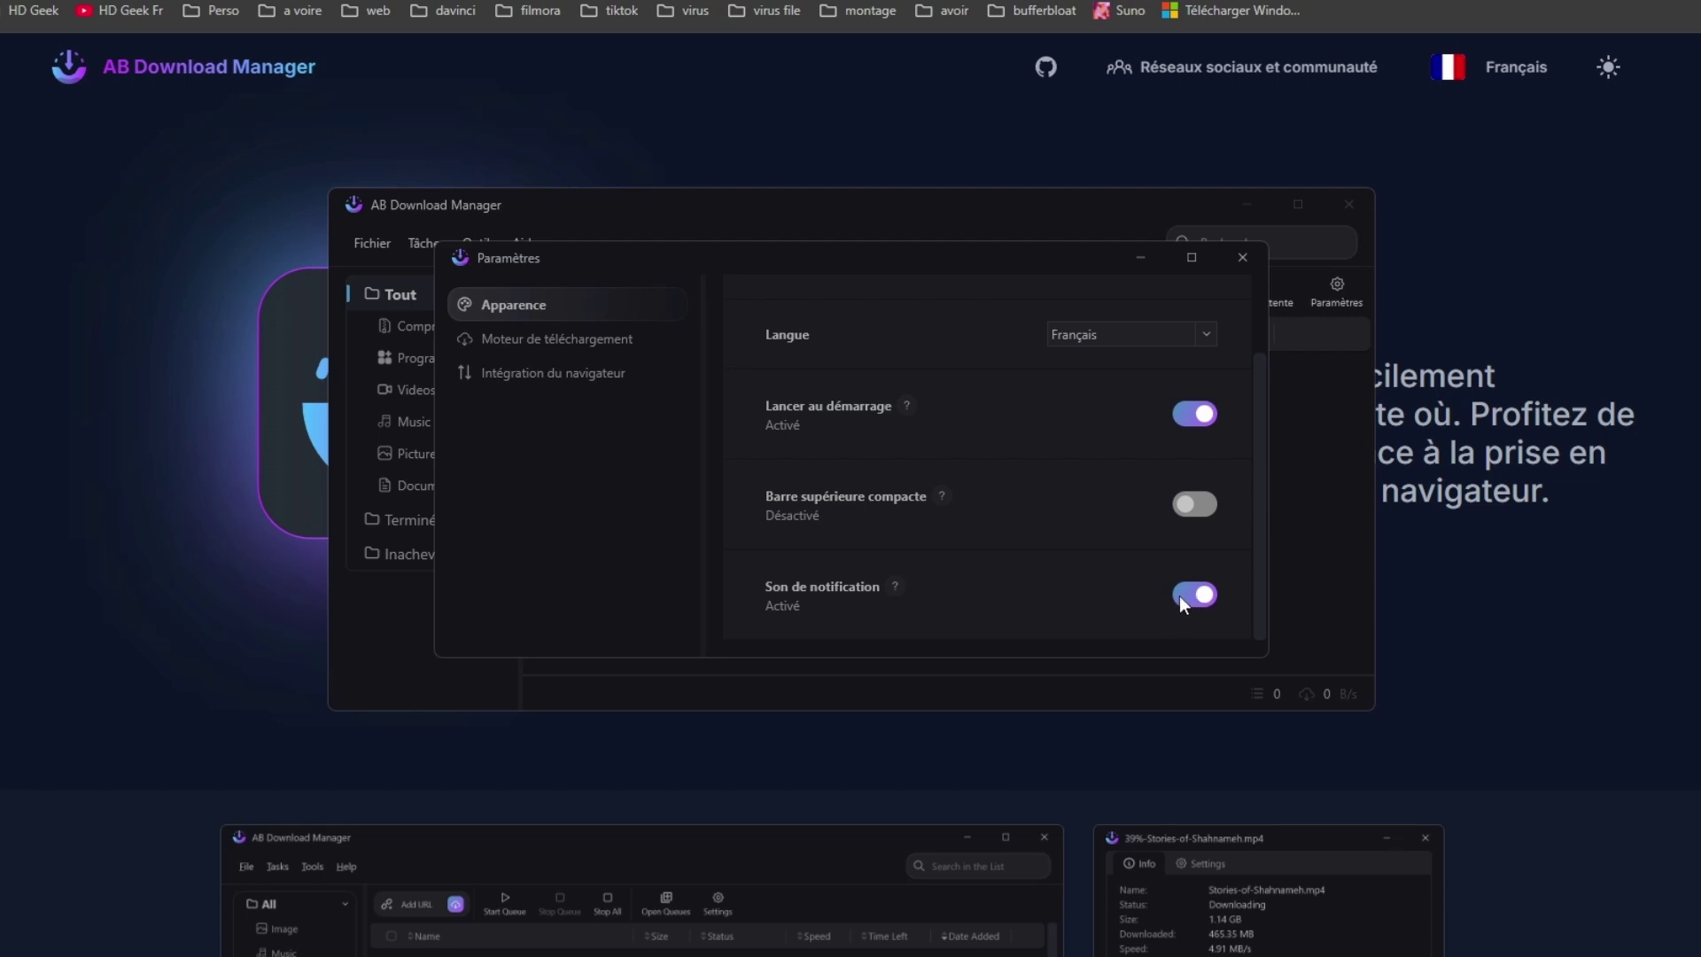
Review the download engine settings, including default folder, proxy, speed limiter, thread count, dynamic segments and download windows
left_click(557, 339)
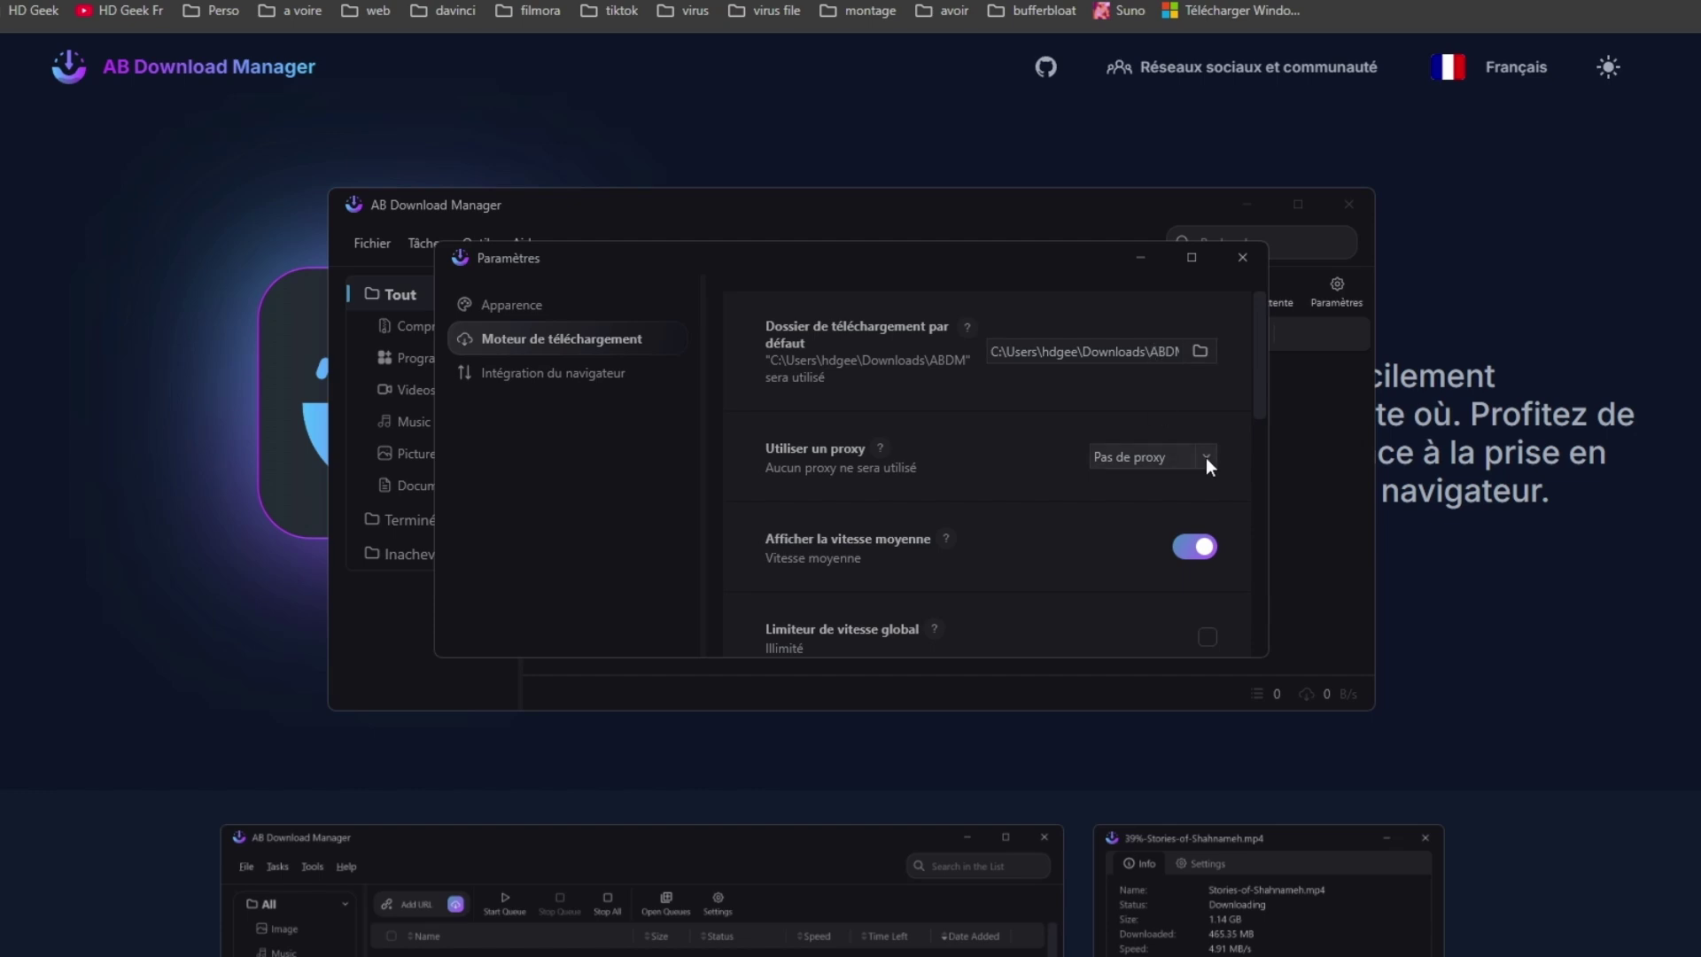
scroll(882, 486, "down", 1)
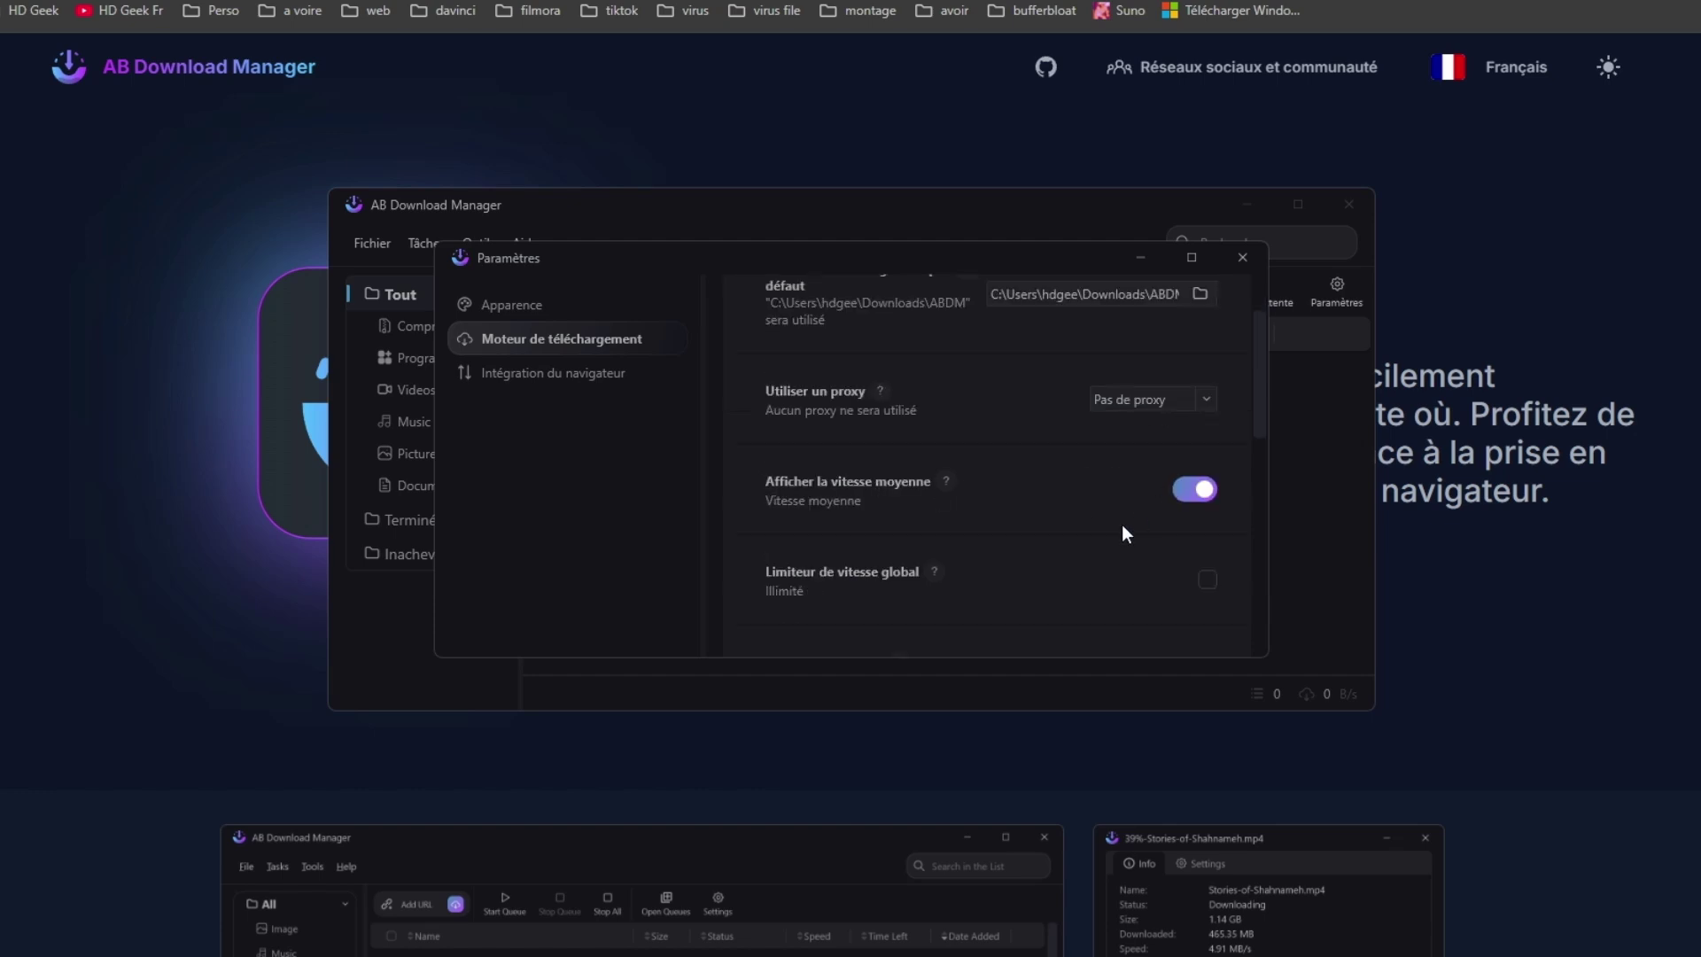
scroll(1124, 532, "down", 1)
scroll(1200, 530, "down", 3)
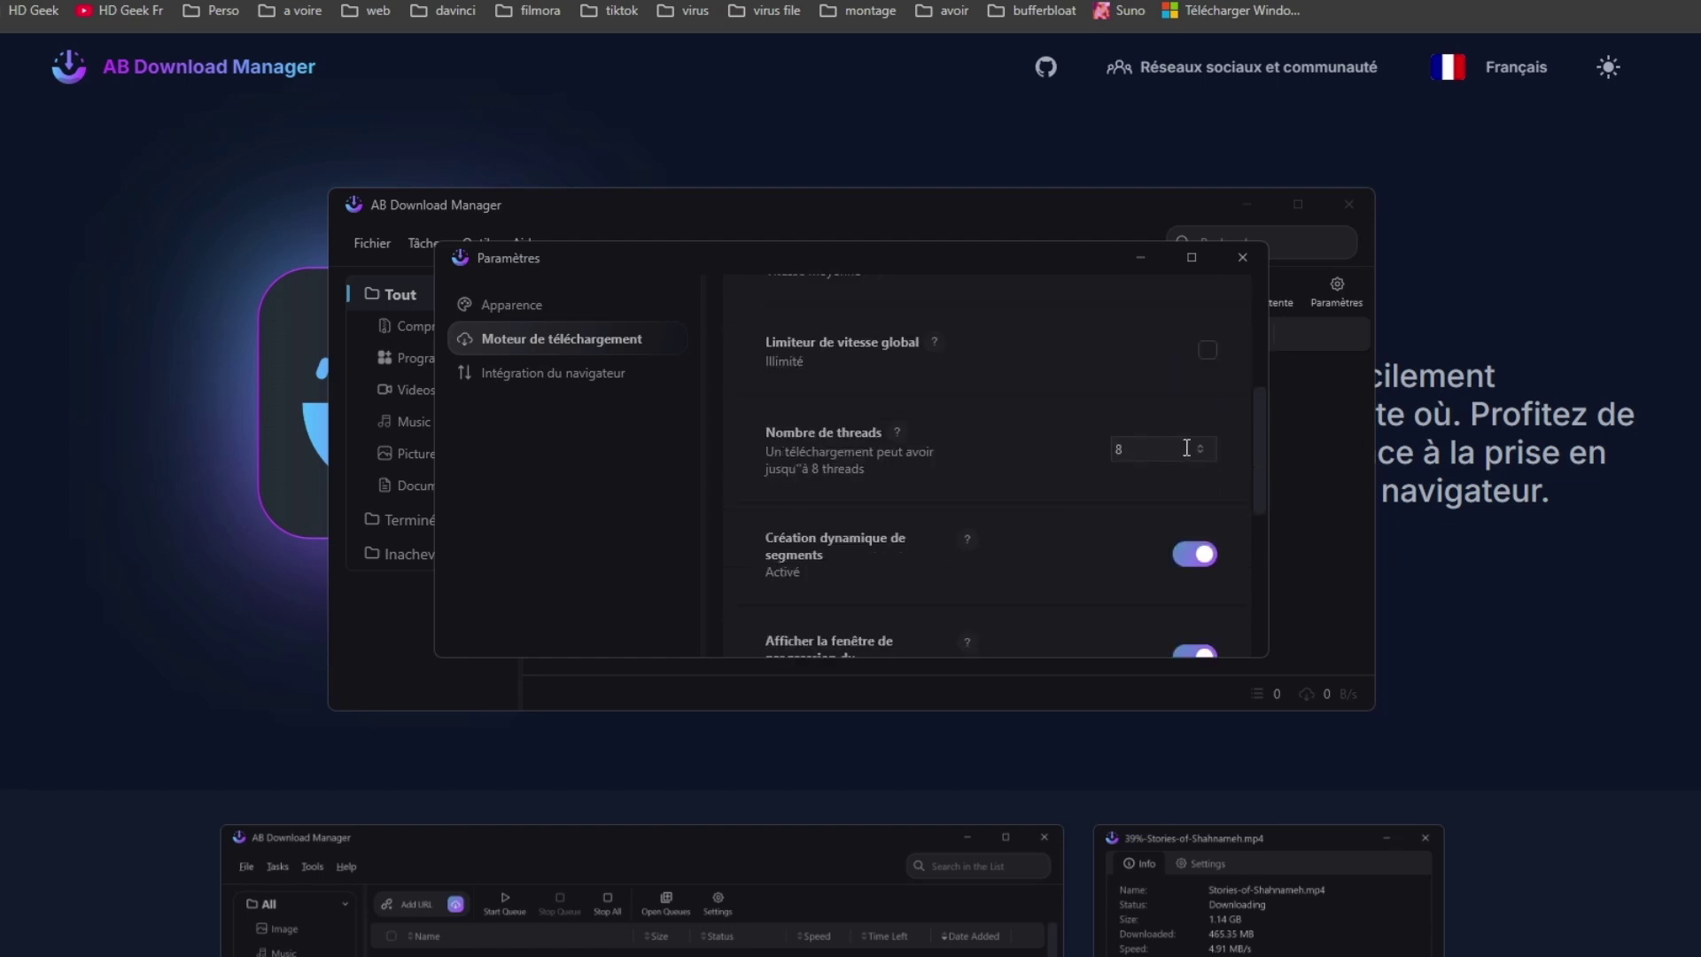
scroll(1051, 490, "down", 3)
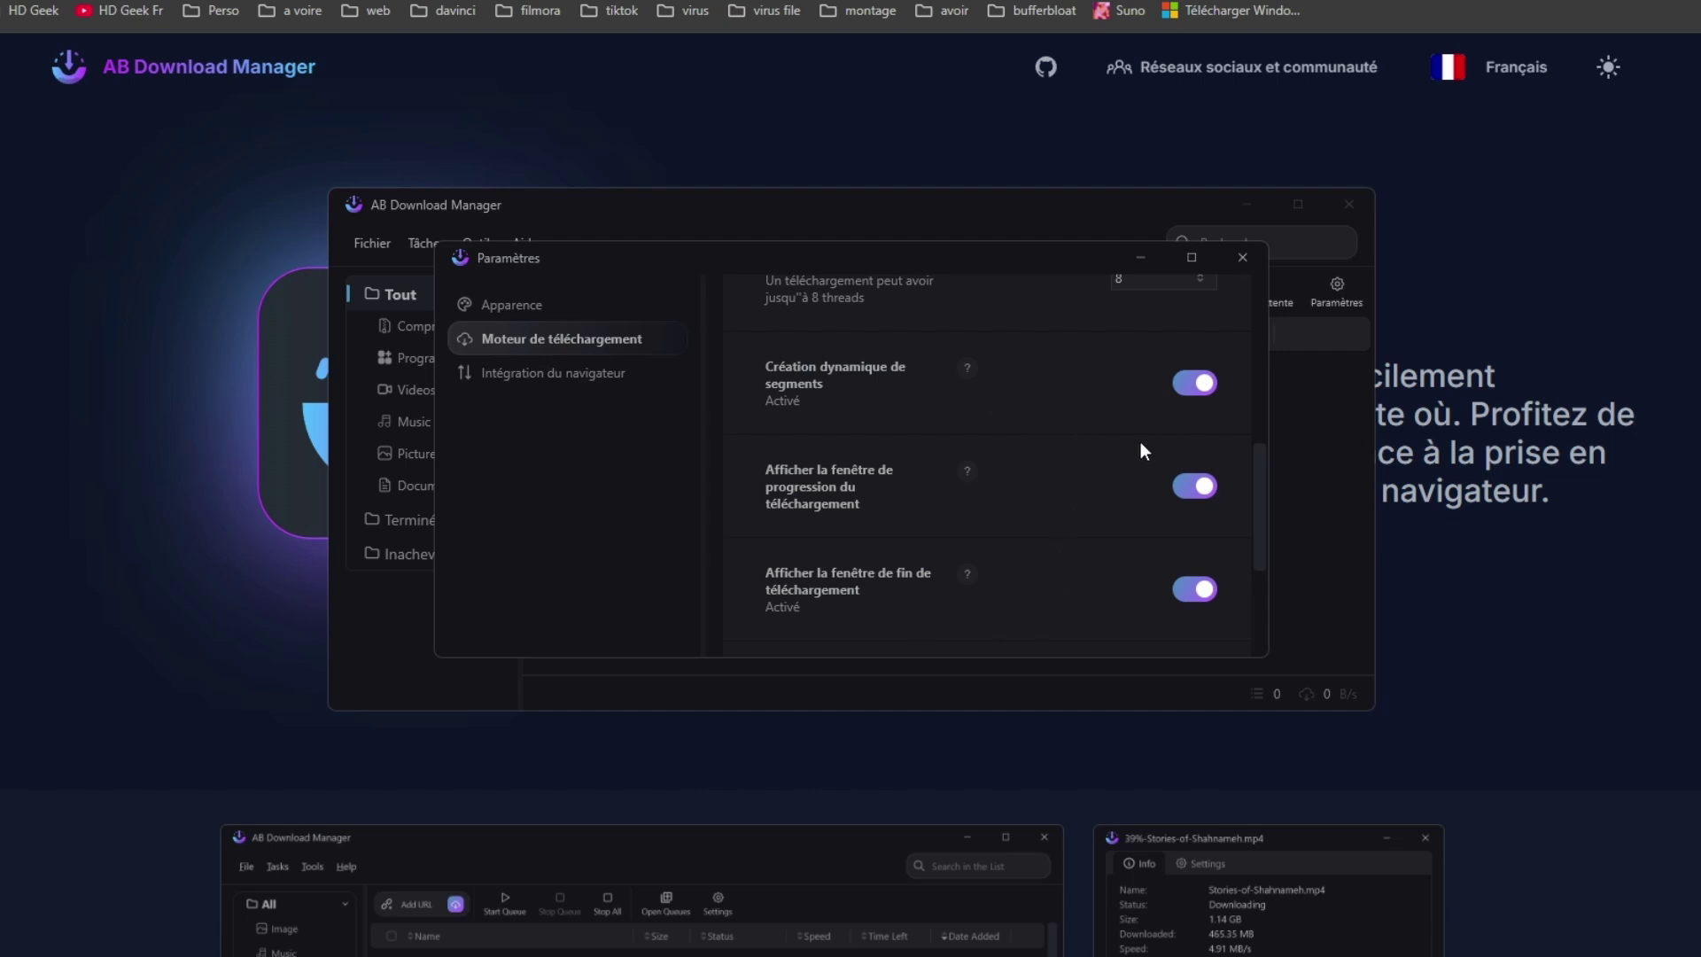
Check the browser integration option and its server port, and leave the settings
left_click(594, 375)
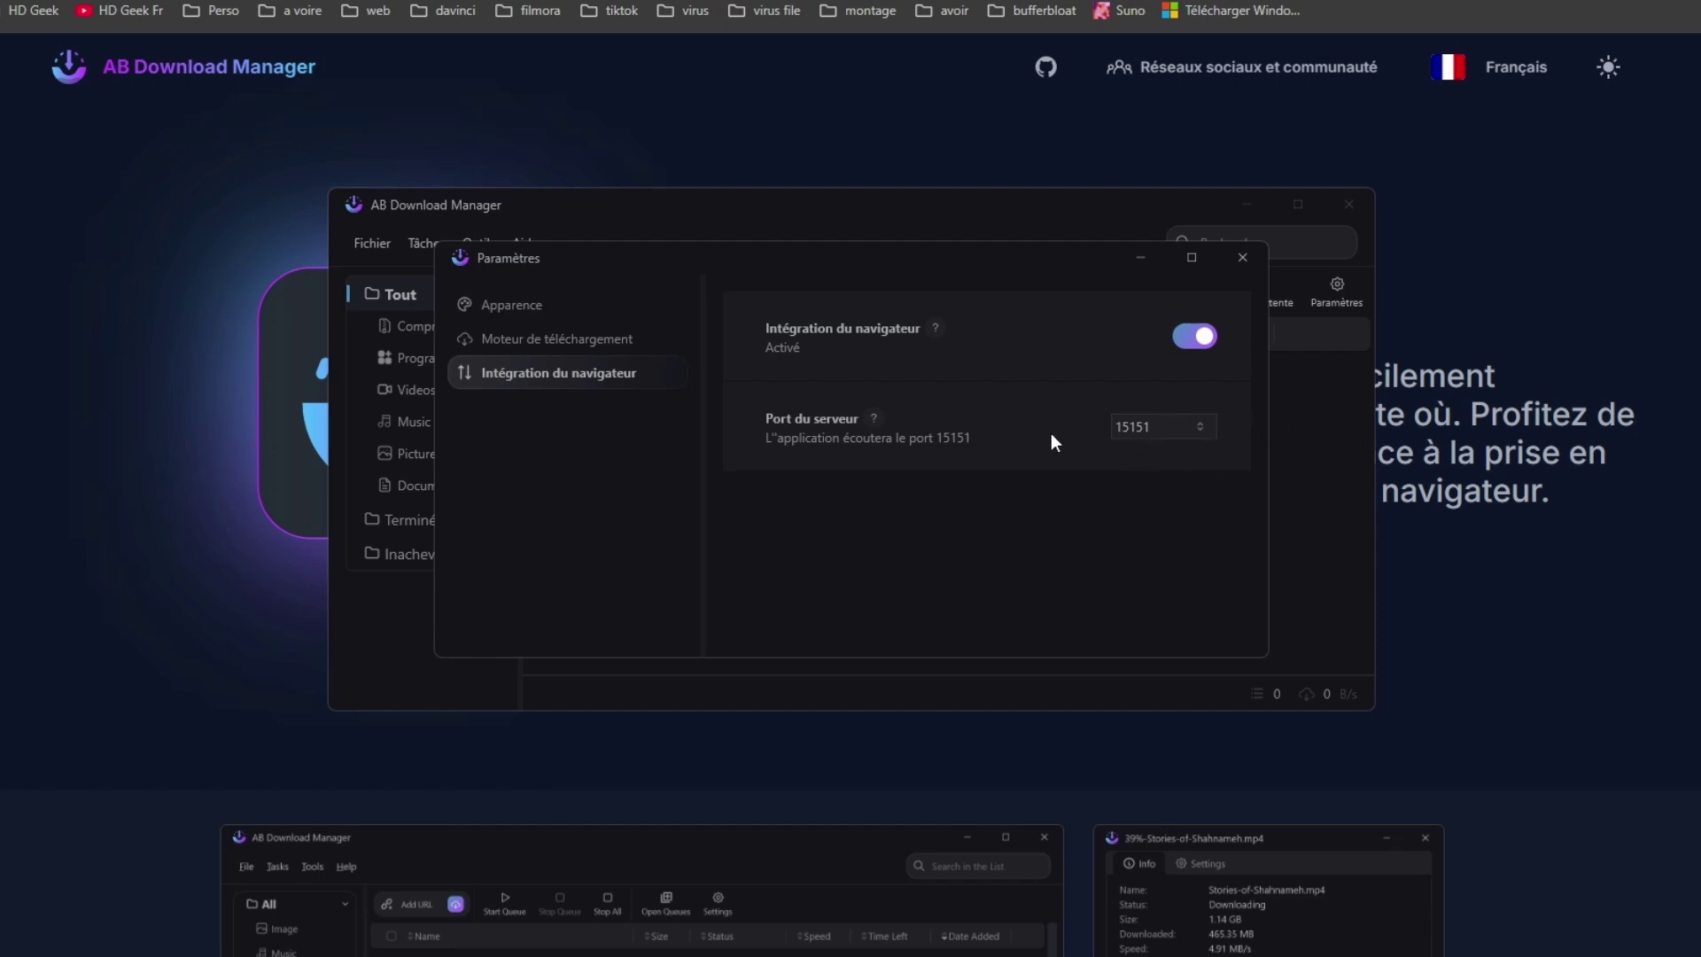
left_click(1159, 429)
left_click(472, 227)
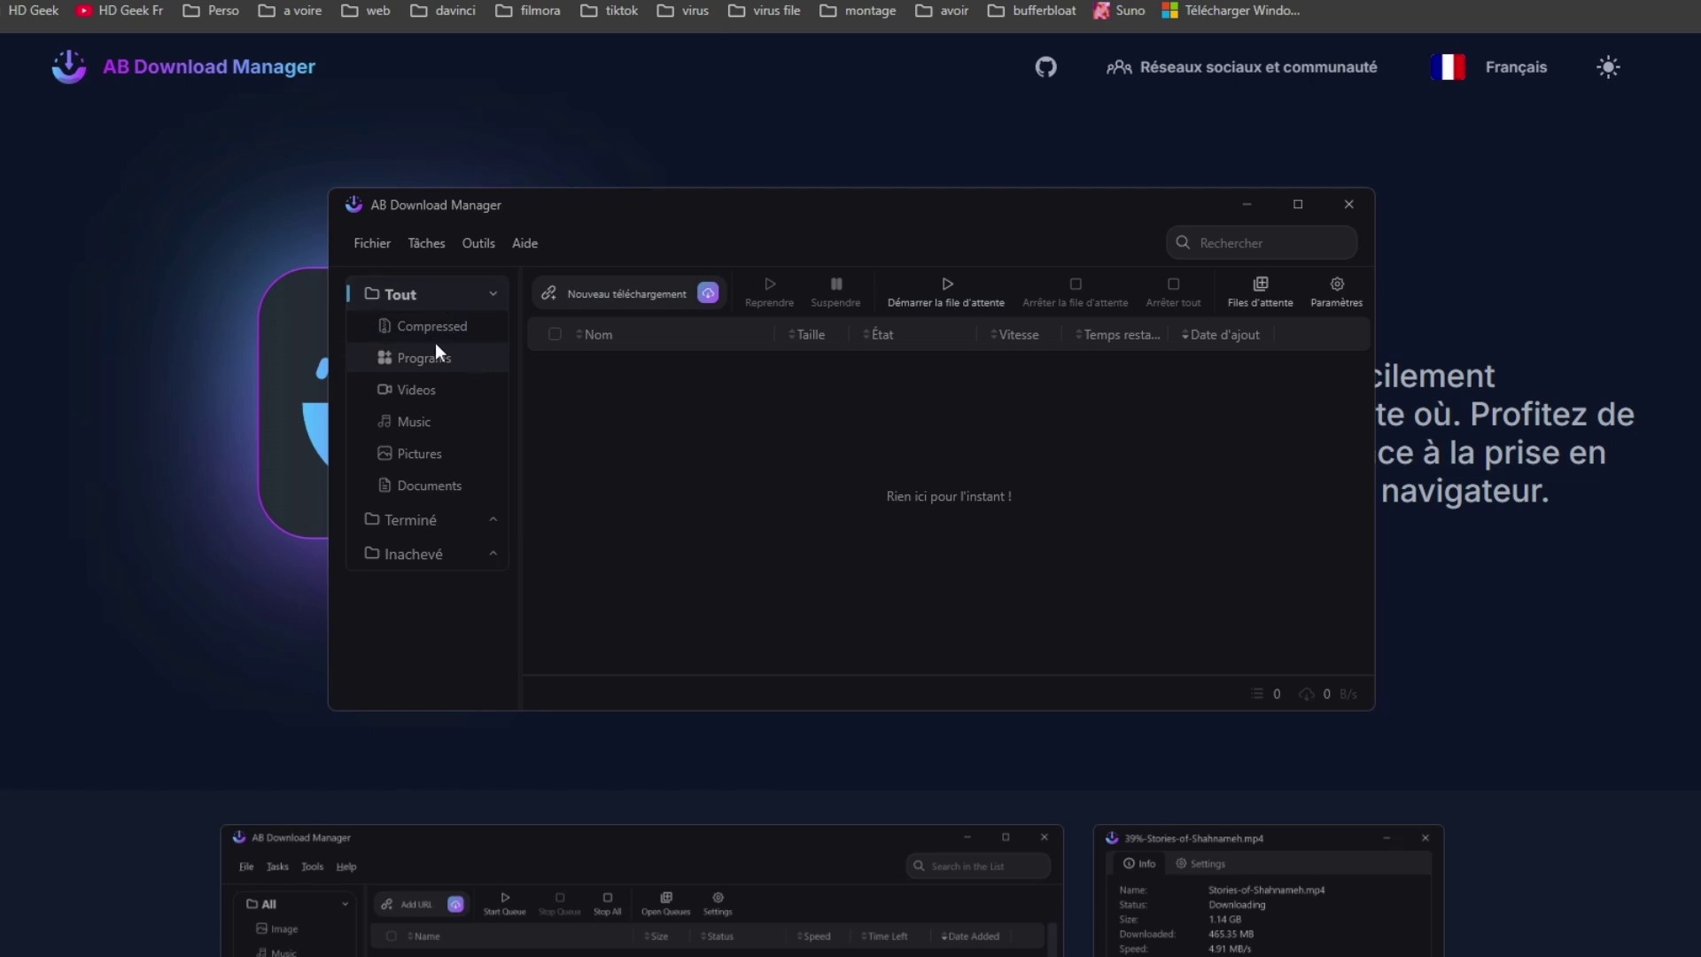
Open the Mozilla Firefox add-on page for the download manager's browser extension from within the application
left_click(477, 248)
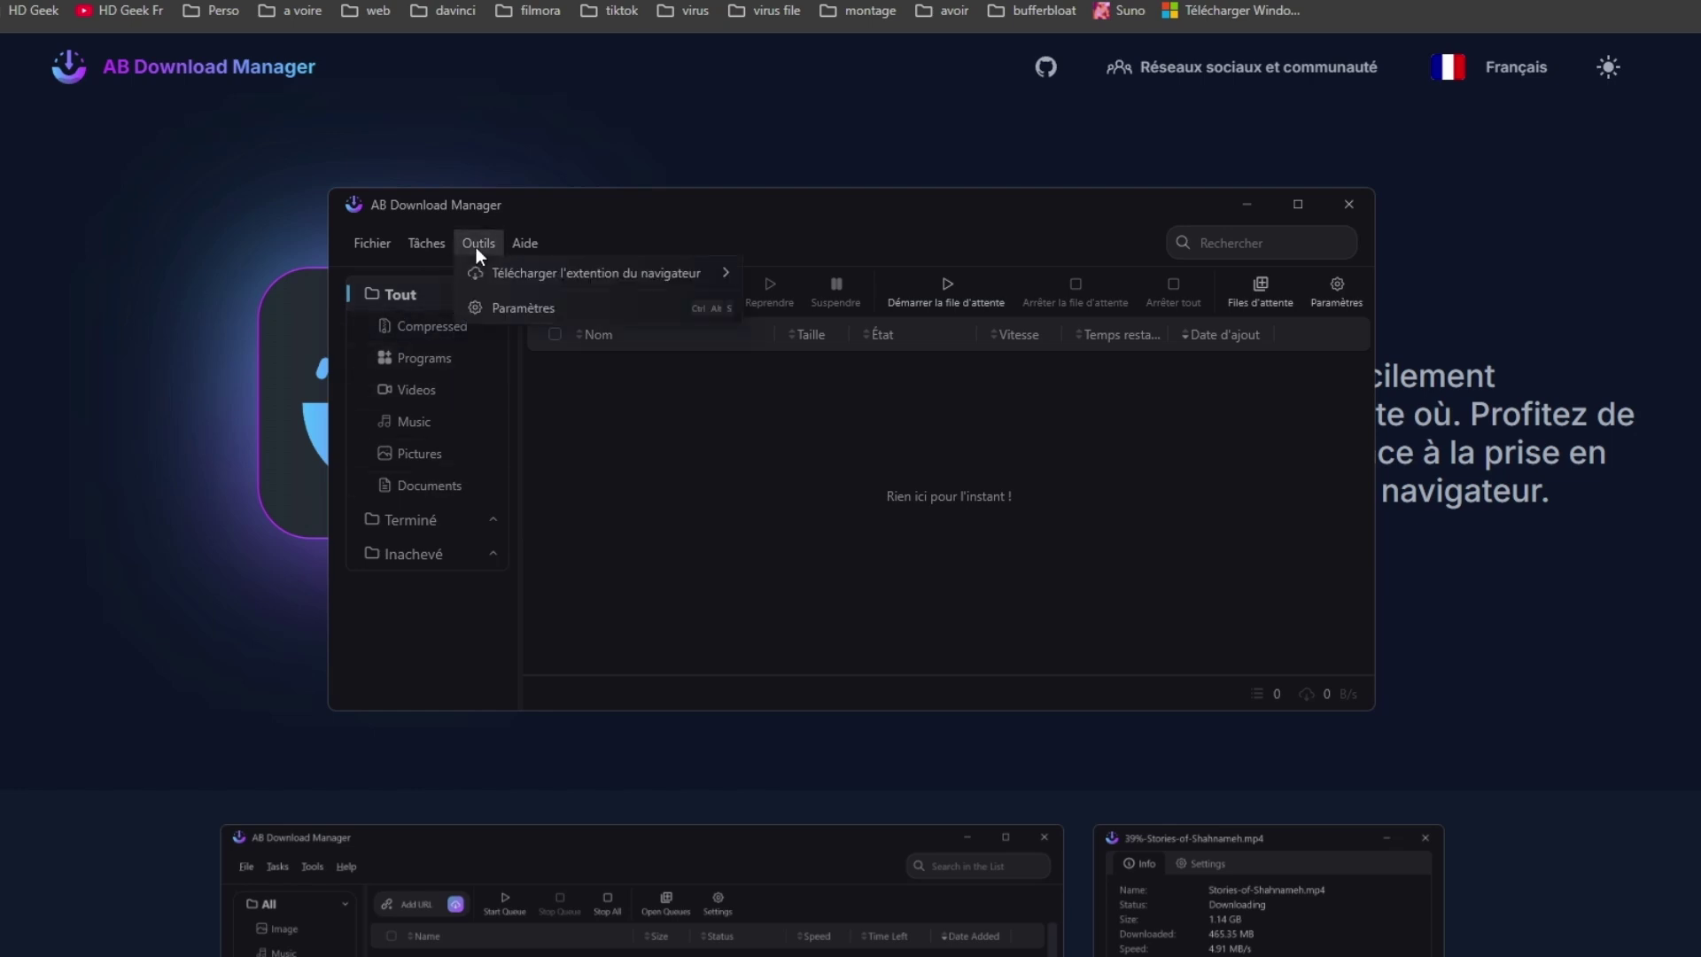
mouse_move(486, 270)
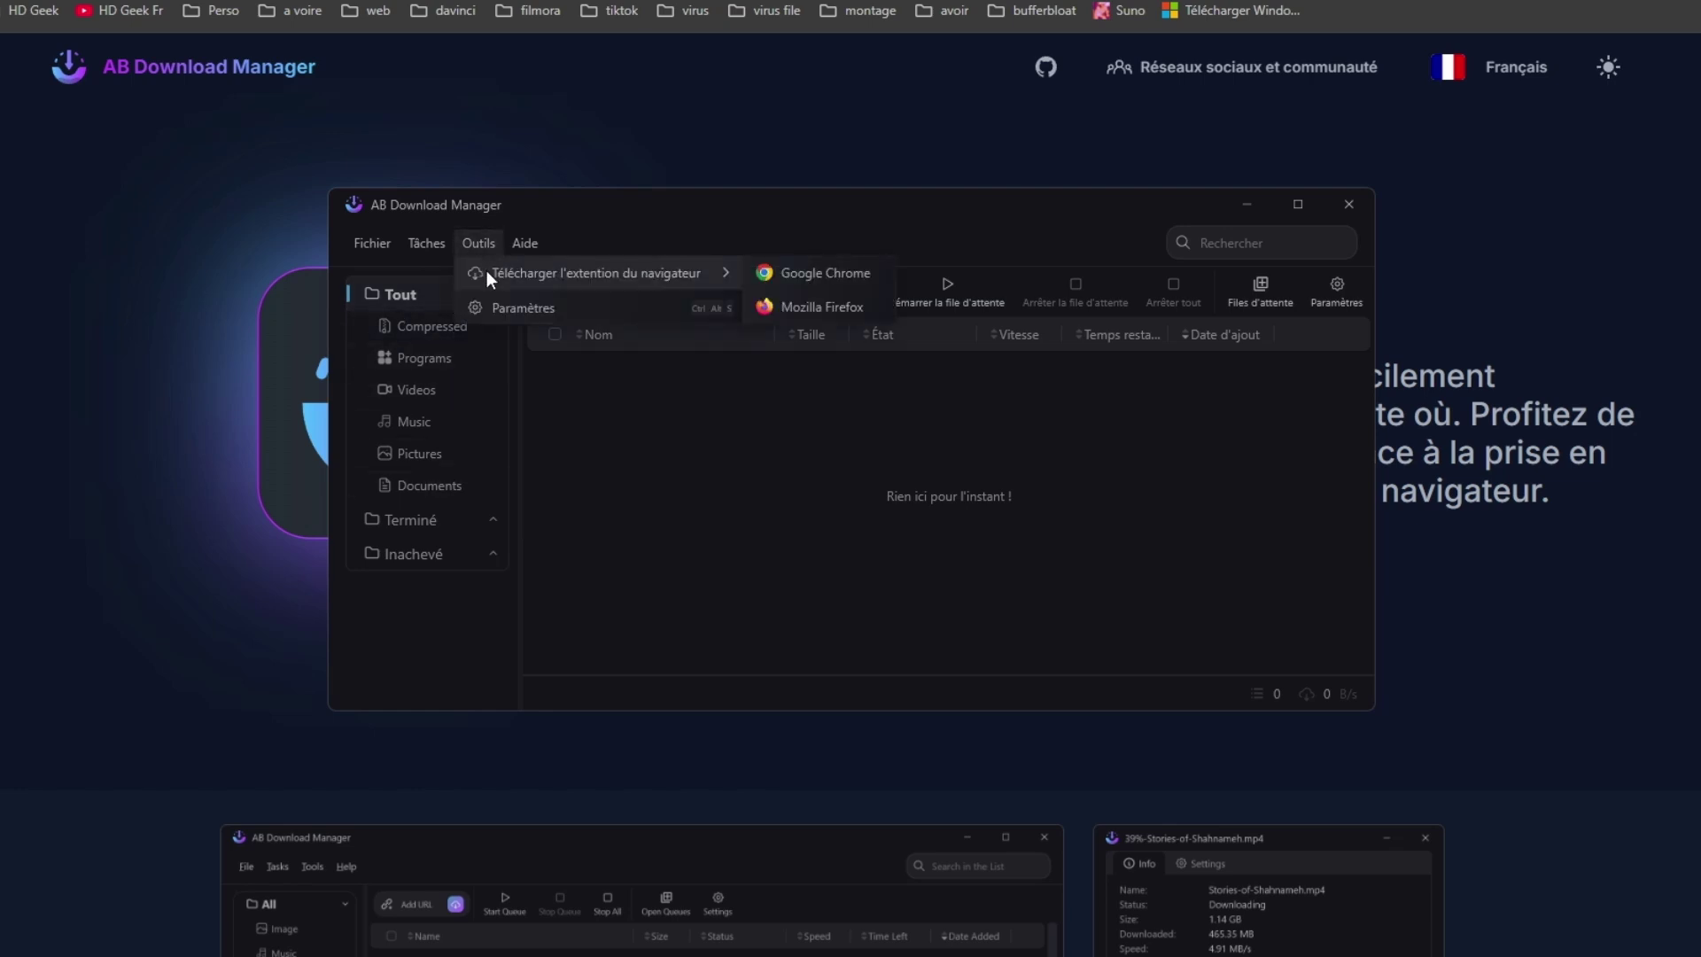
left_click(806, 309)
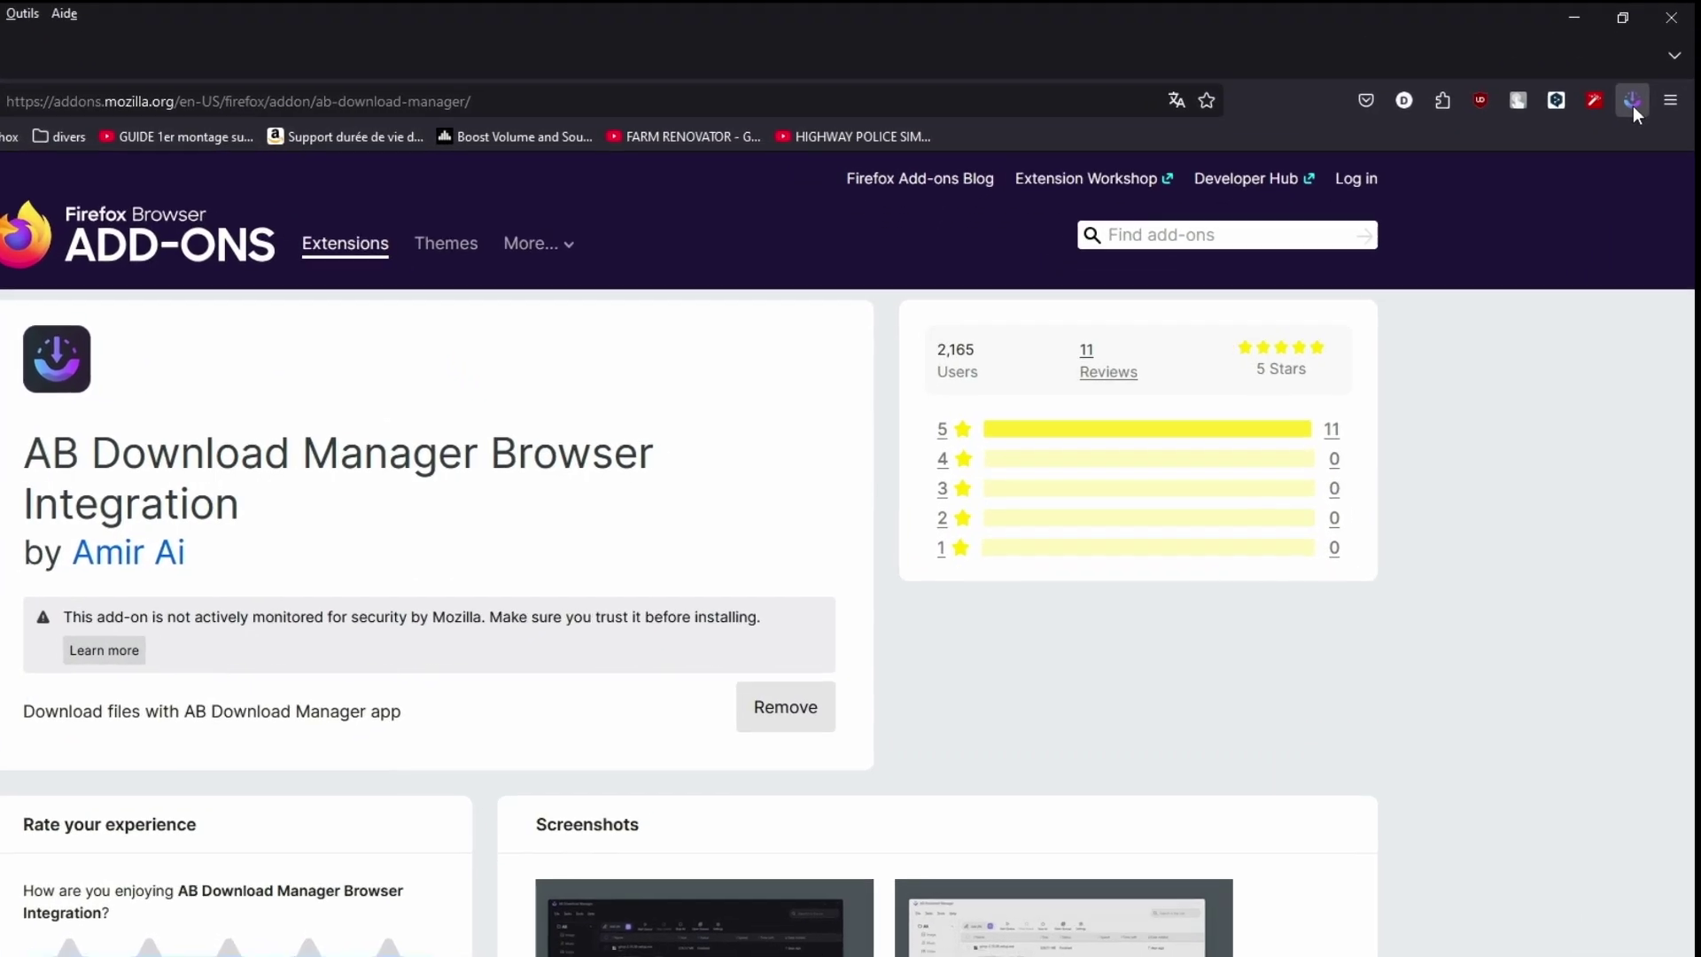
Look at the installed extensions in Firefox and the pinning and management options of the Keepa extension
left_click(1443, 100)
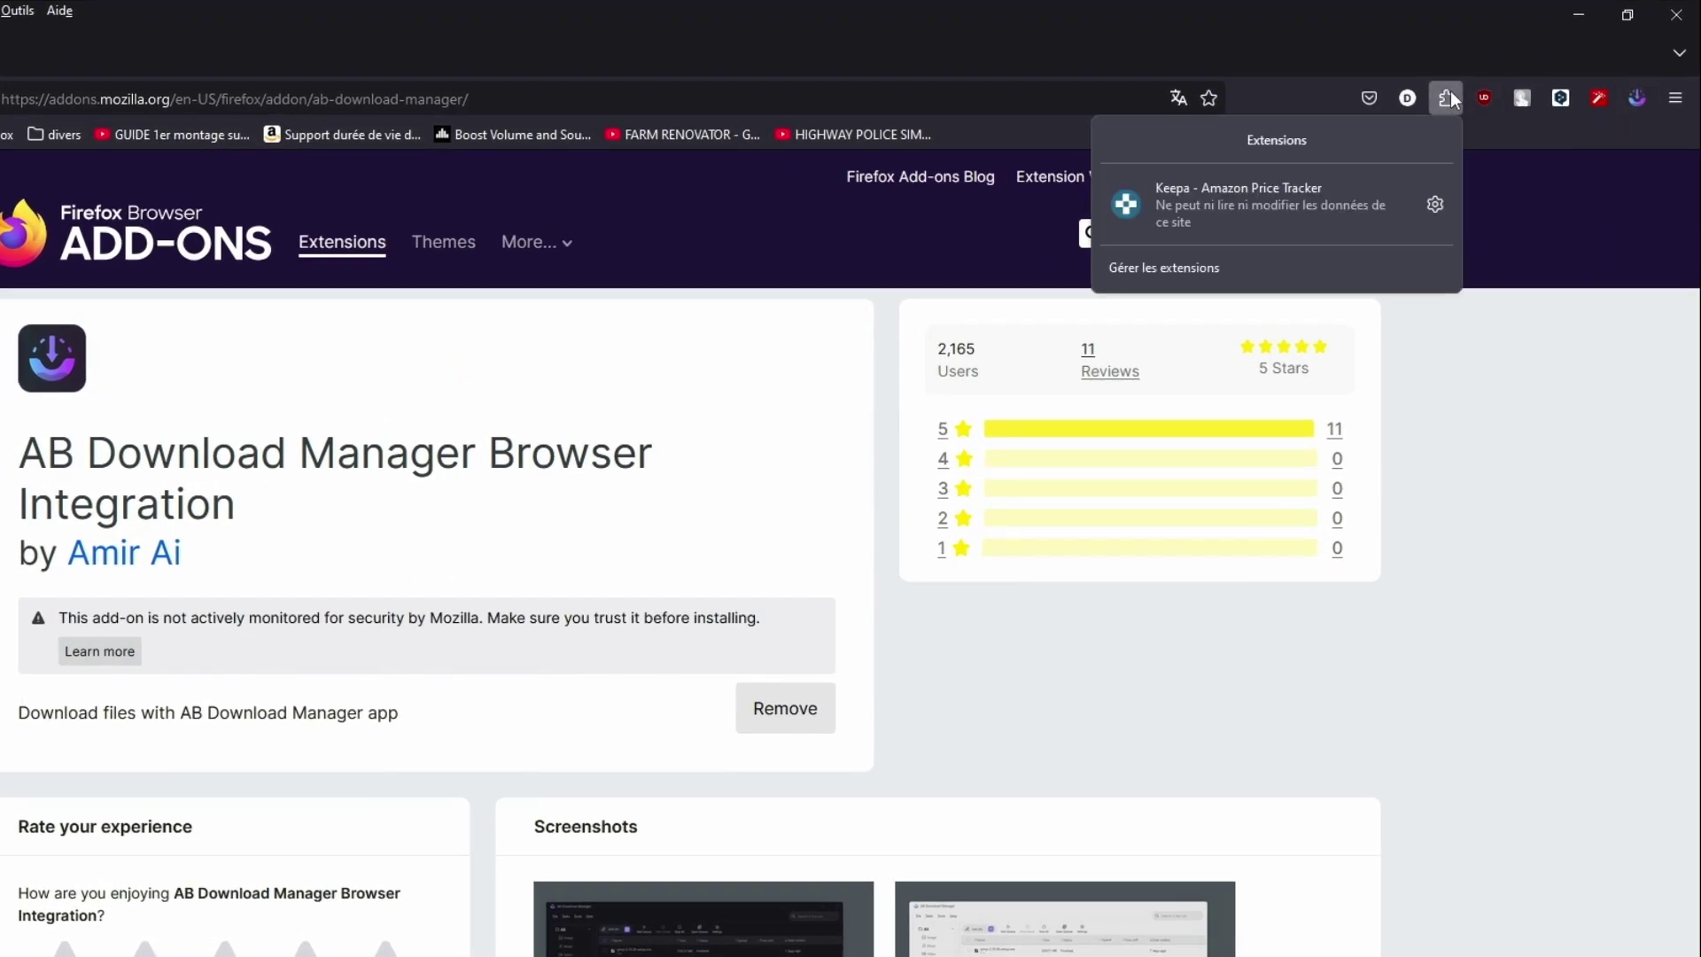
left_click(1435, 205)
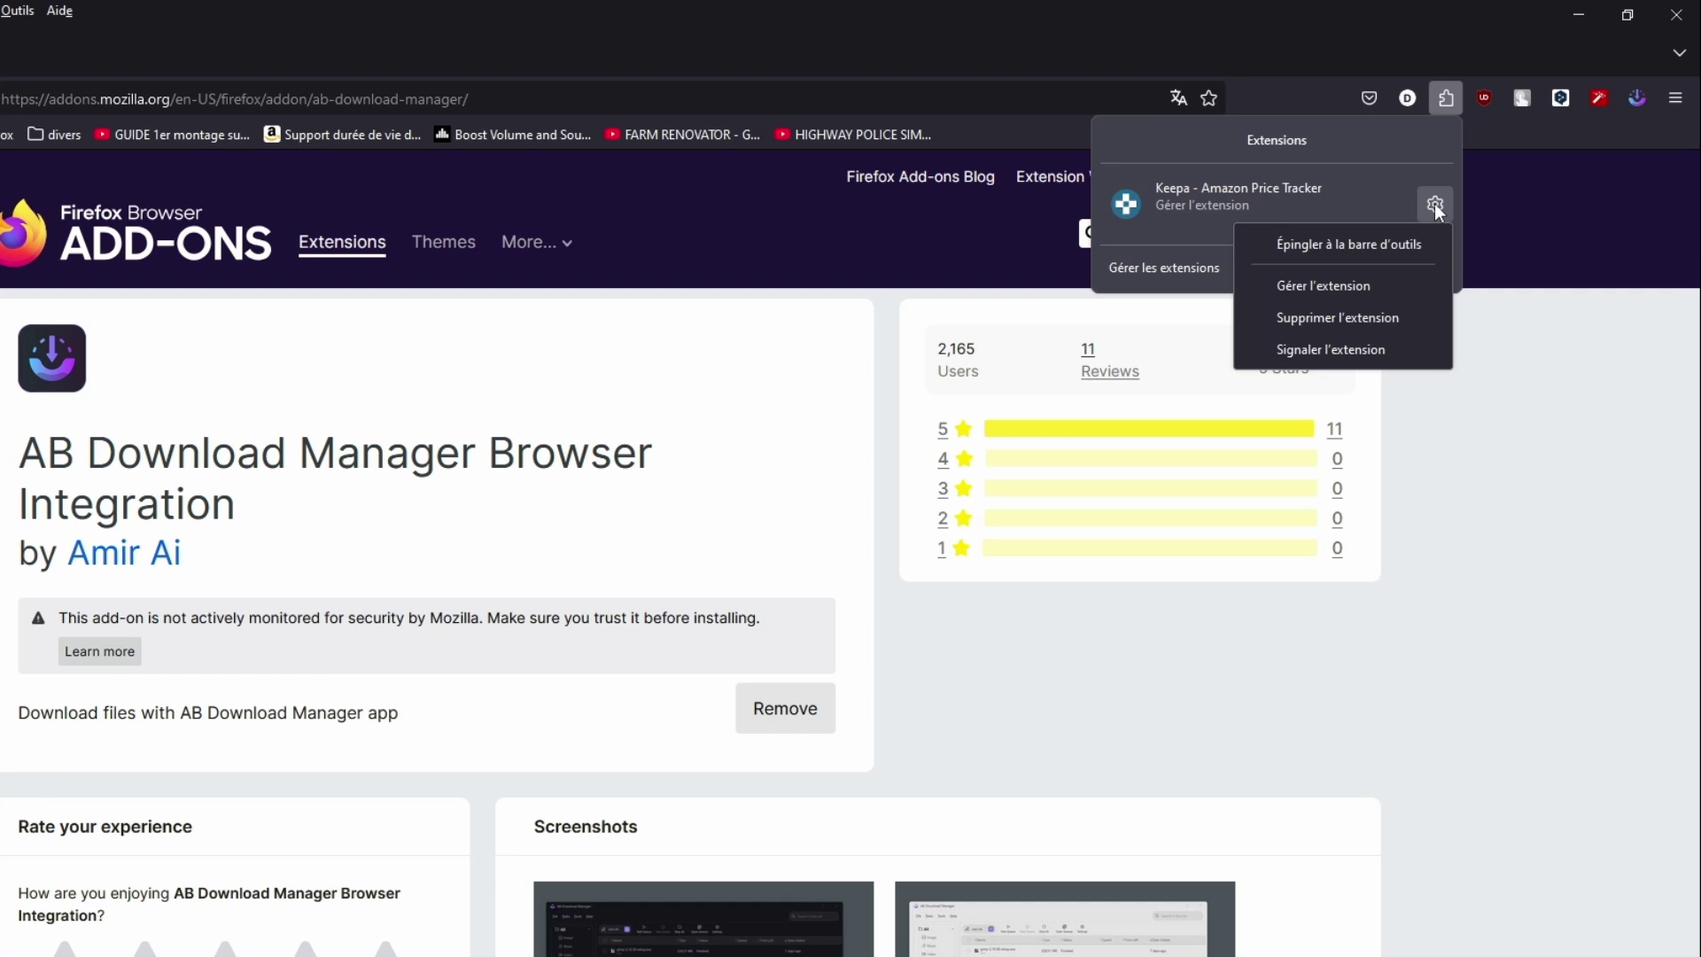
left_click(1422, 149)
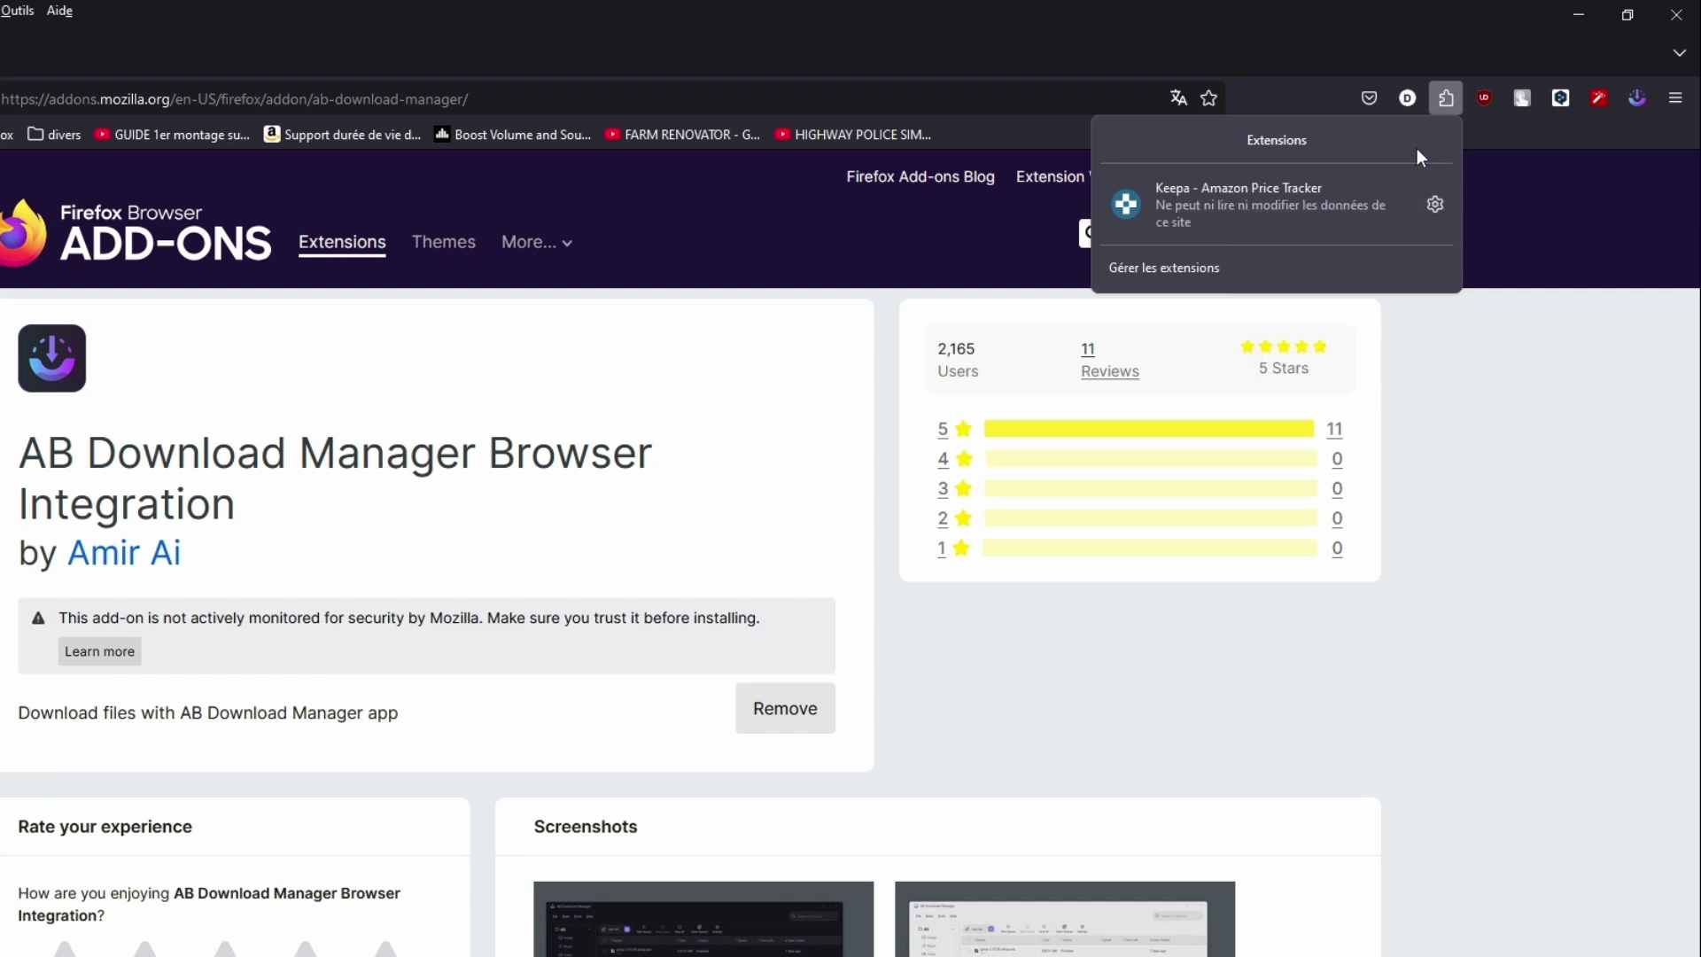
left_click(1434, 205)
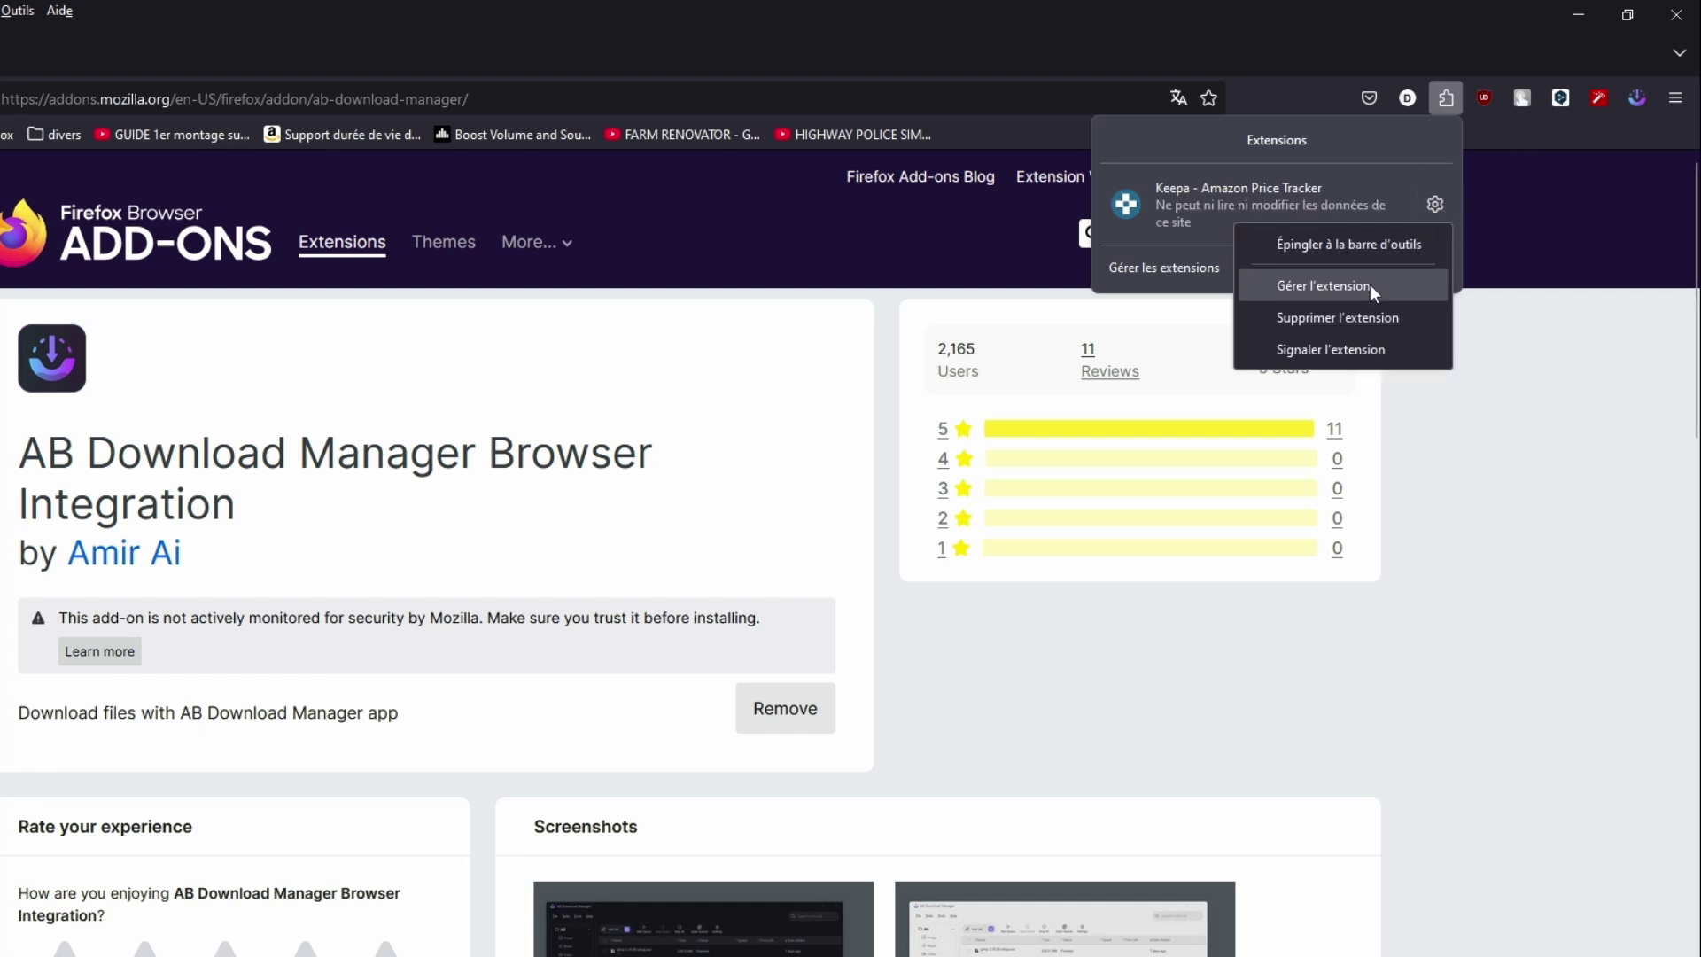
Review the AB DM extension's quick settings and full settings, including captured file types and port, and minimize Firefox
left_click(1635, 101)
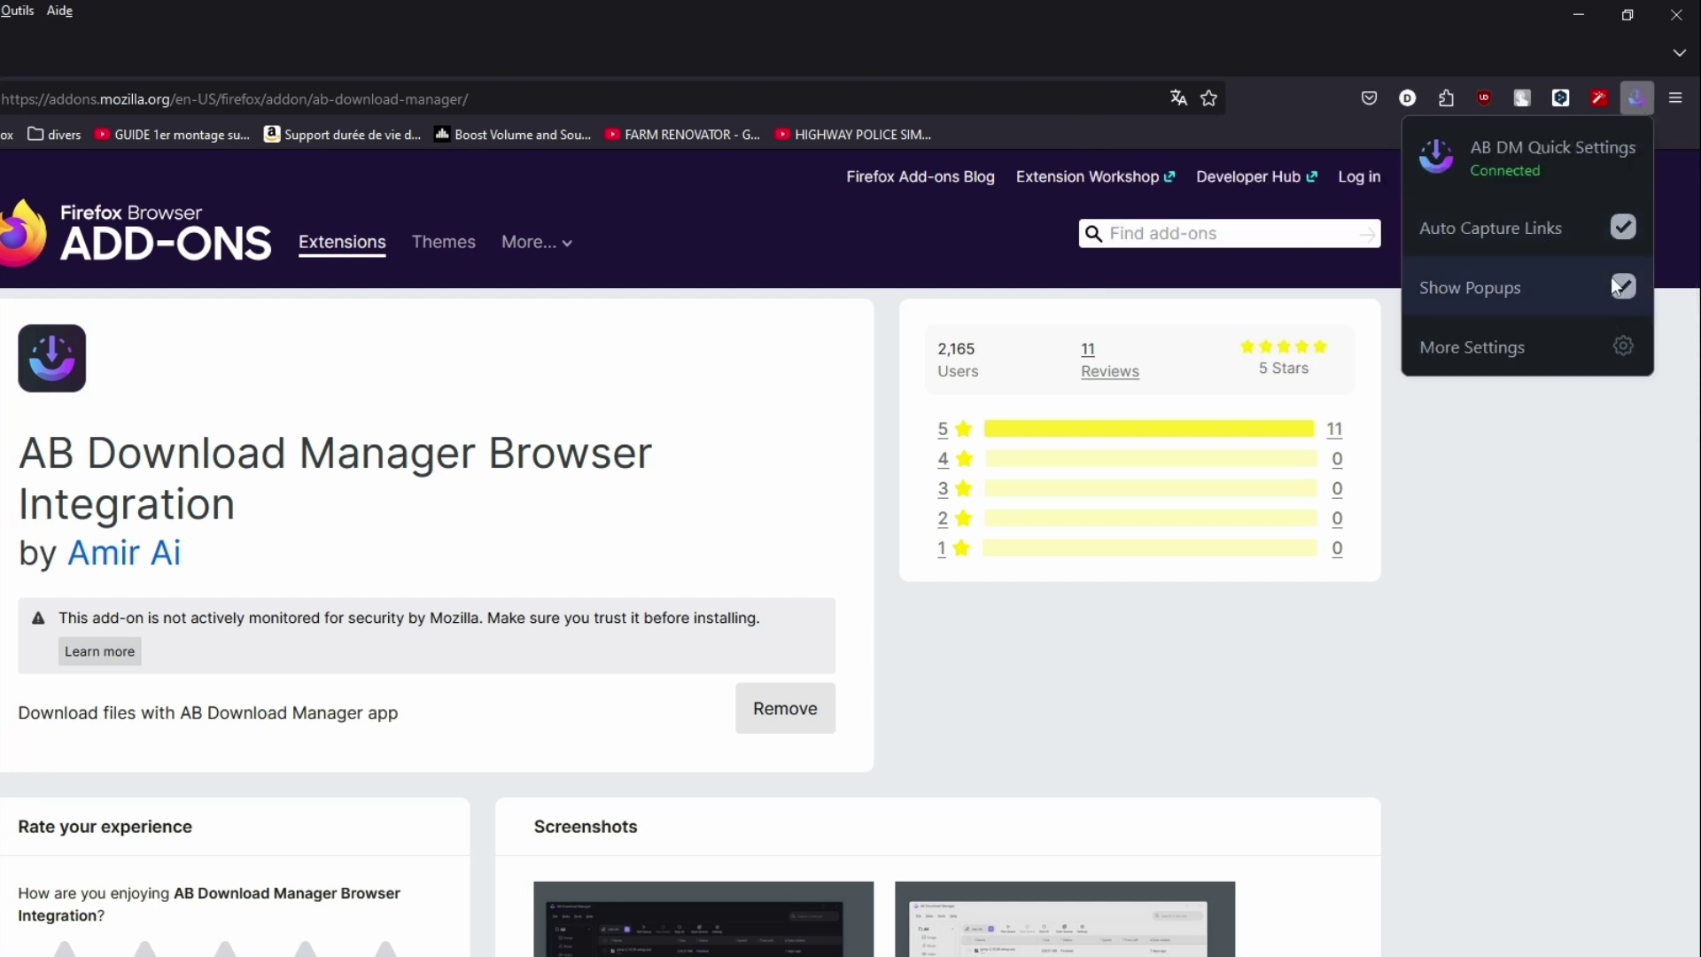
left_click(1621, 353)
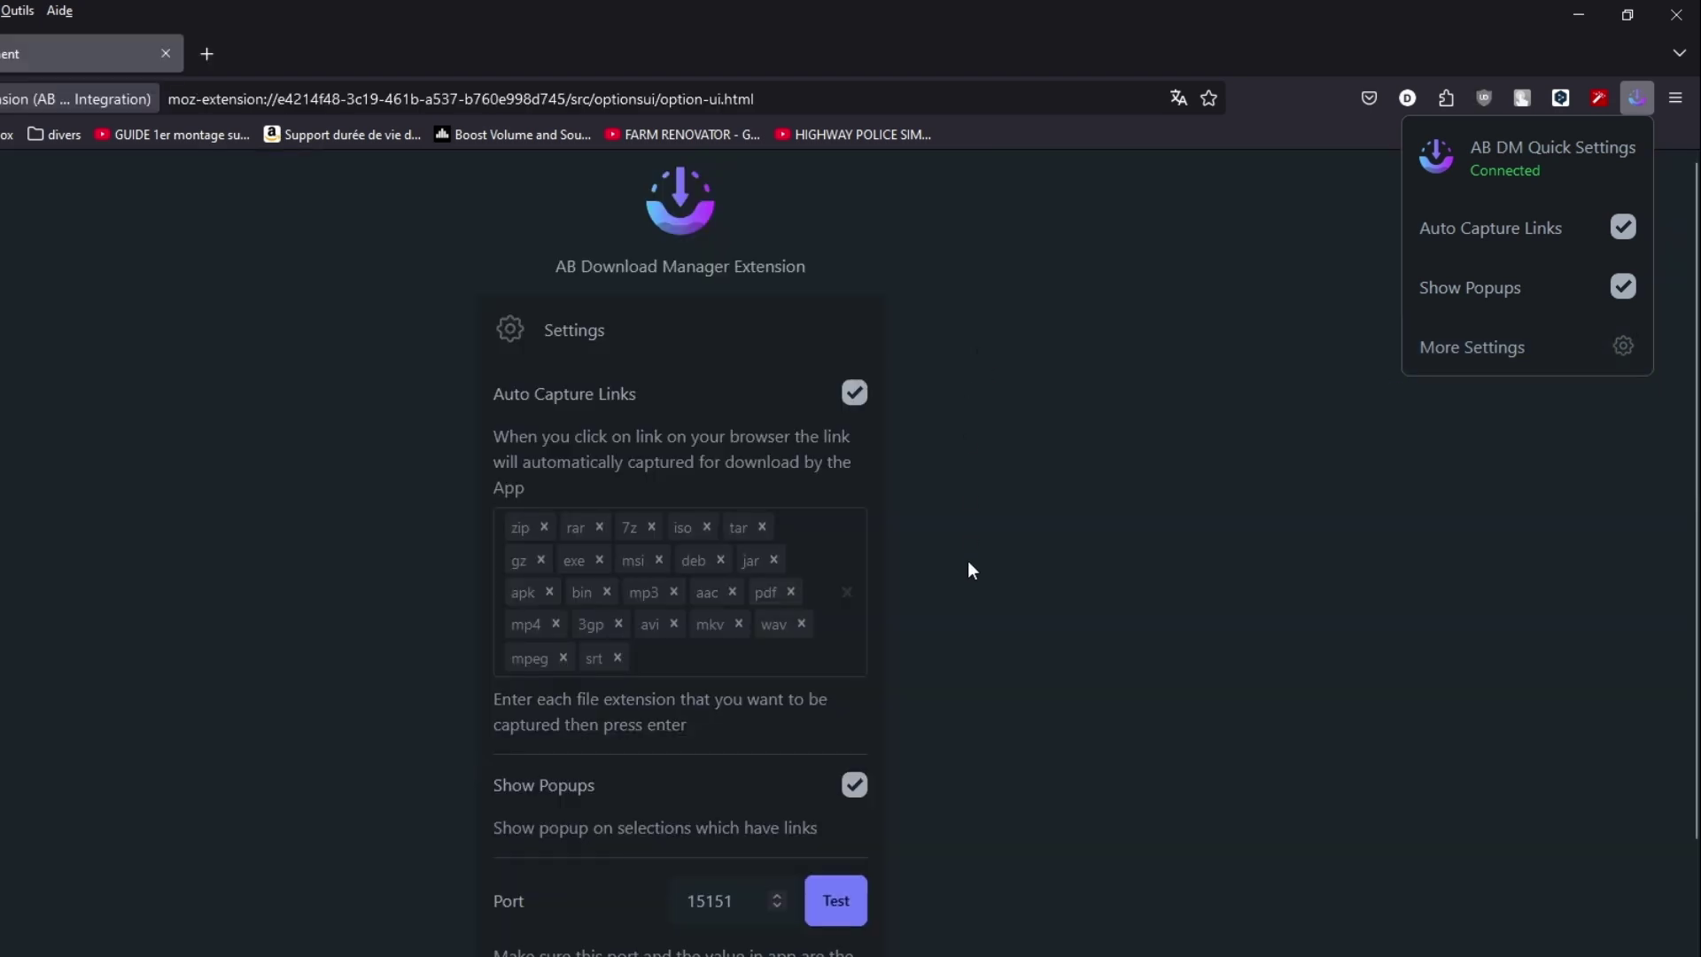
scroll(663, 658, "down", 3)
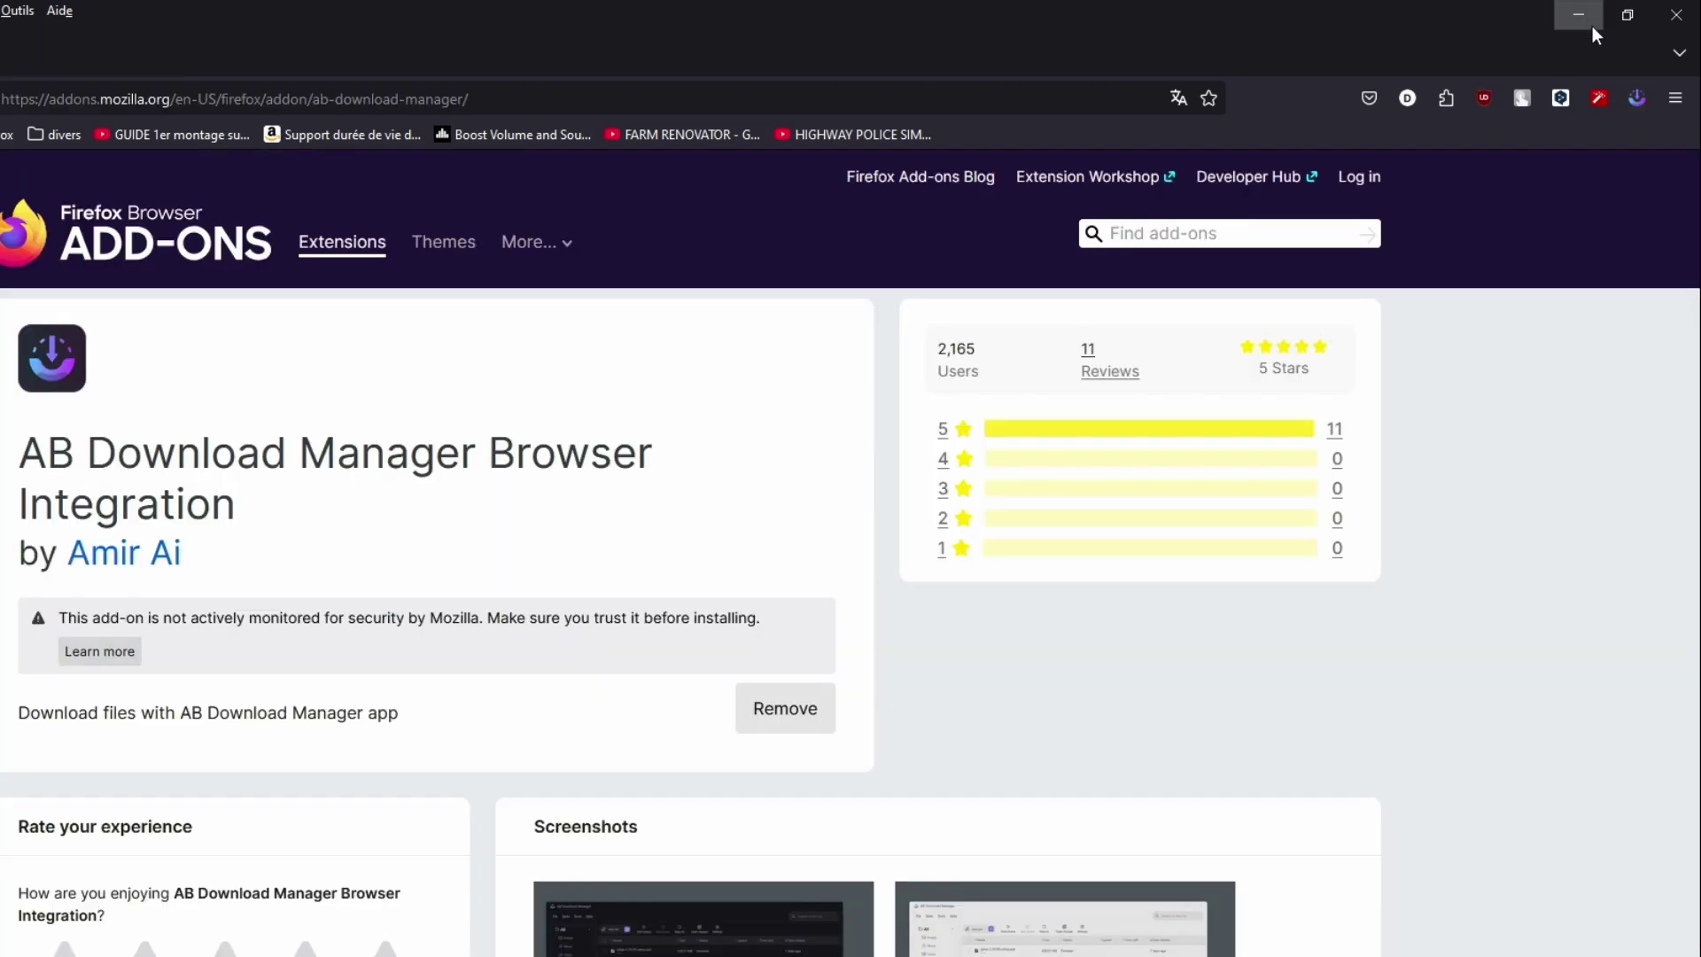
left_click(1588, 15)
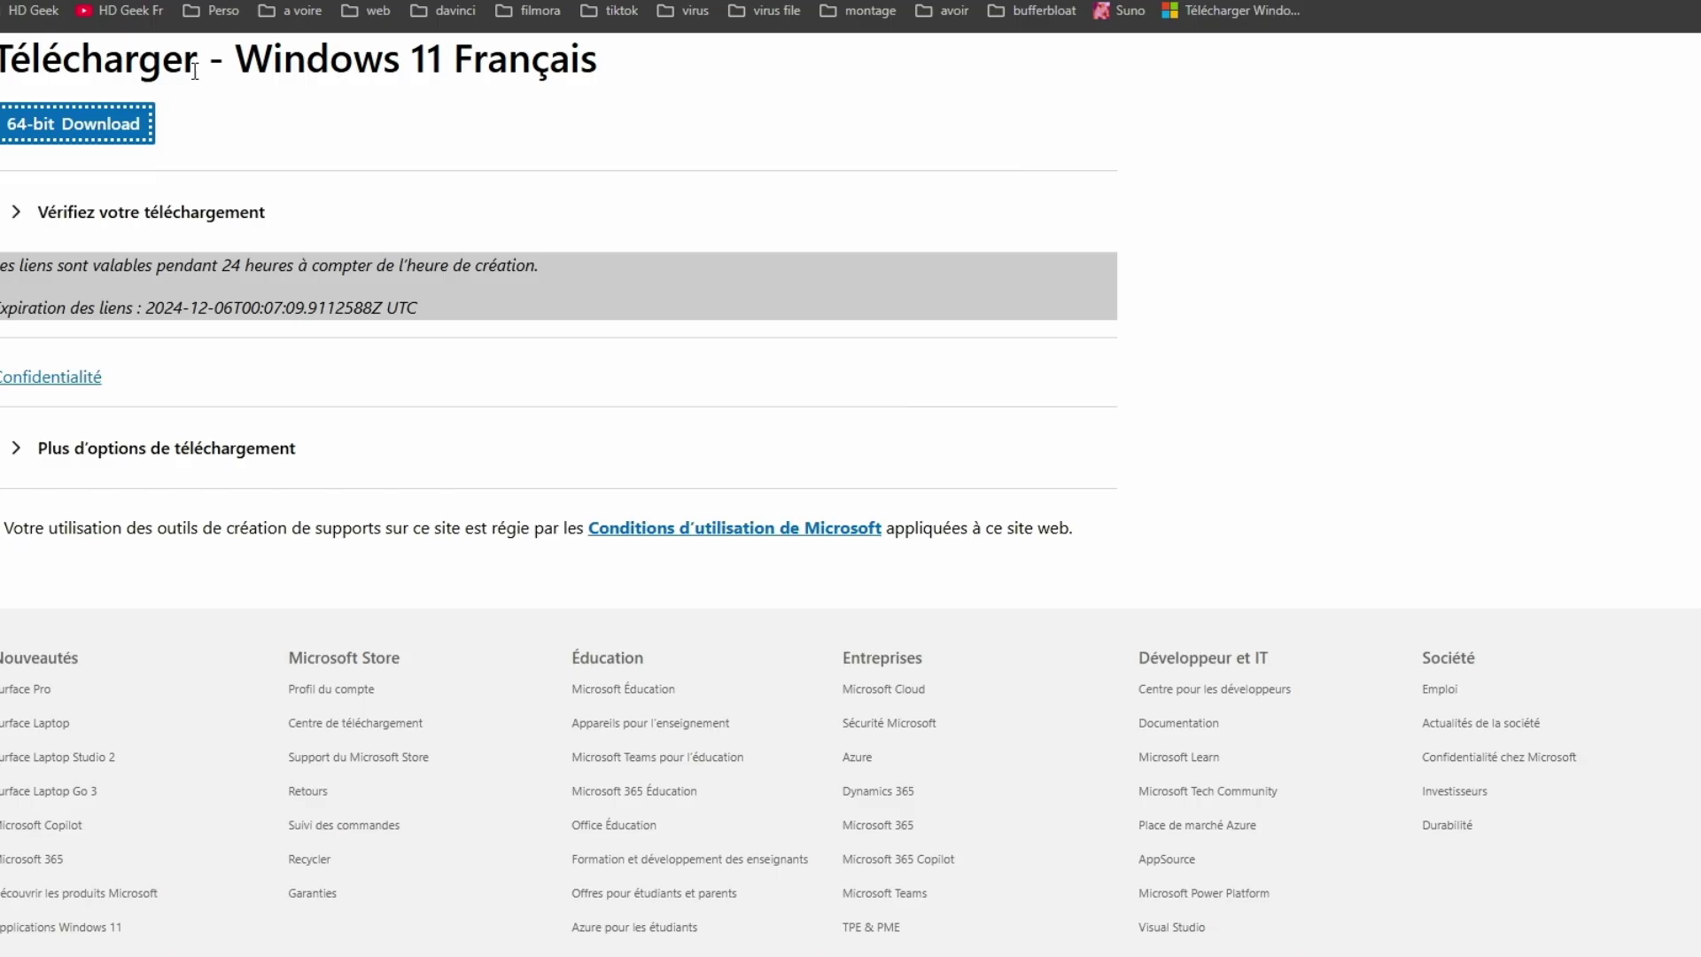
Download the 64-bit Windows 11 French ISO with AB DM as Win11_24H2_French_x64.iso in the Compressed category
right_click(94, 124)
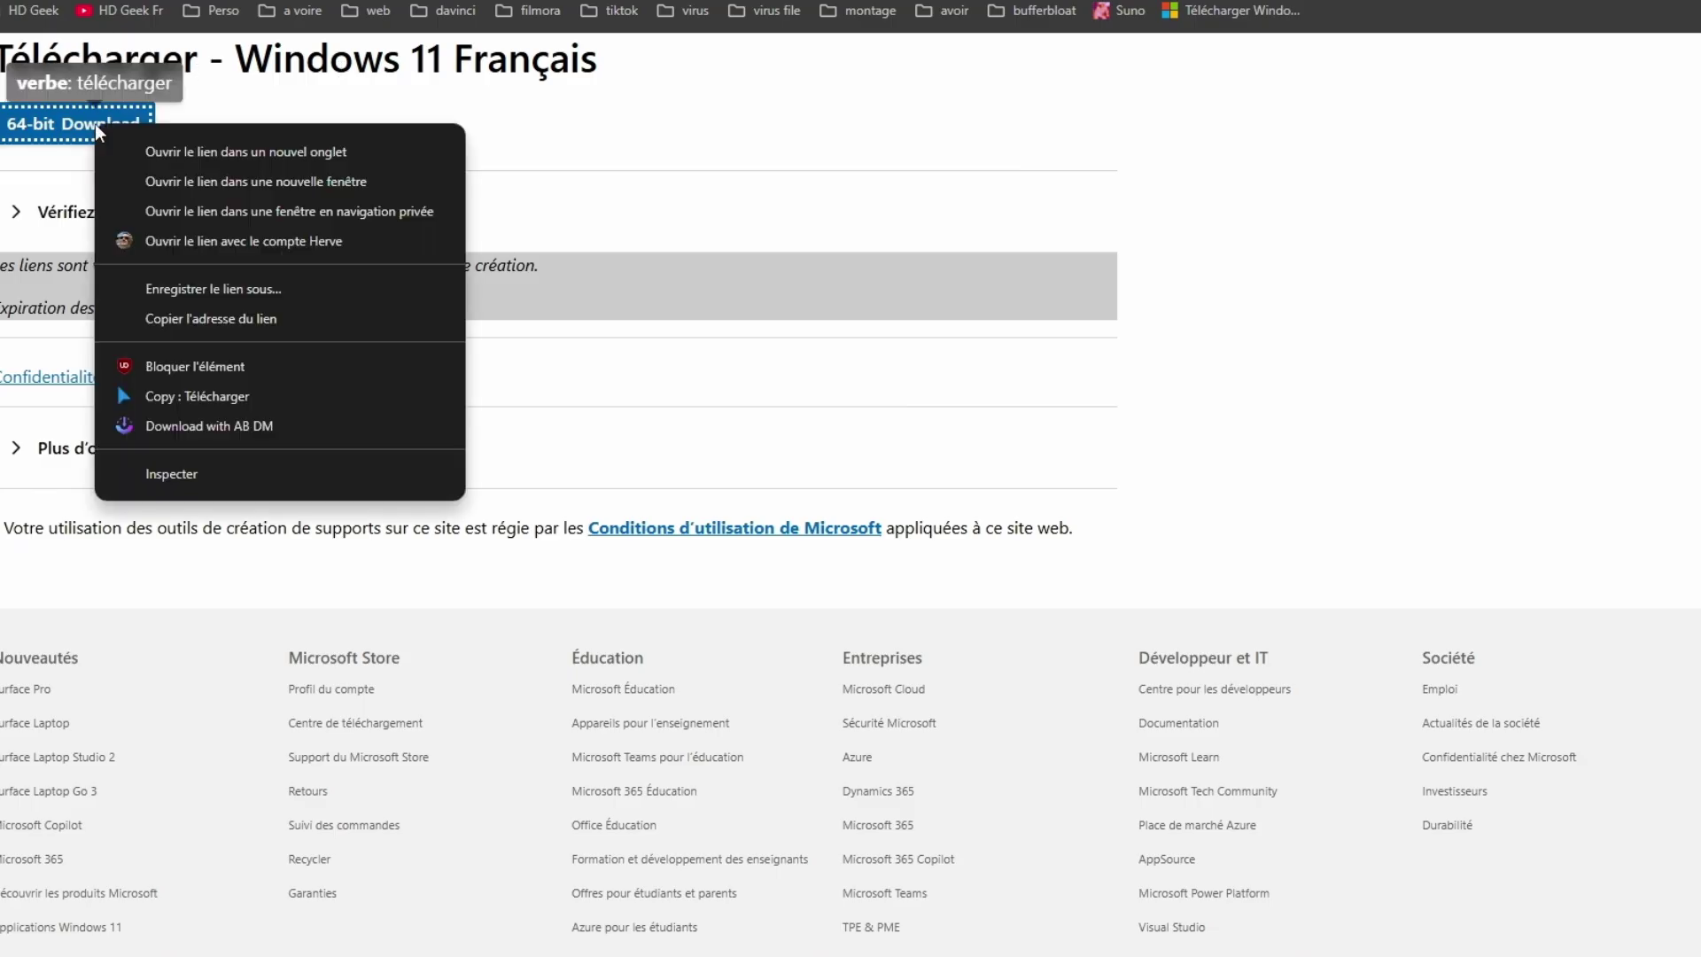
left_click(271, 425)
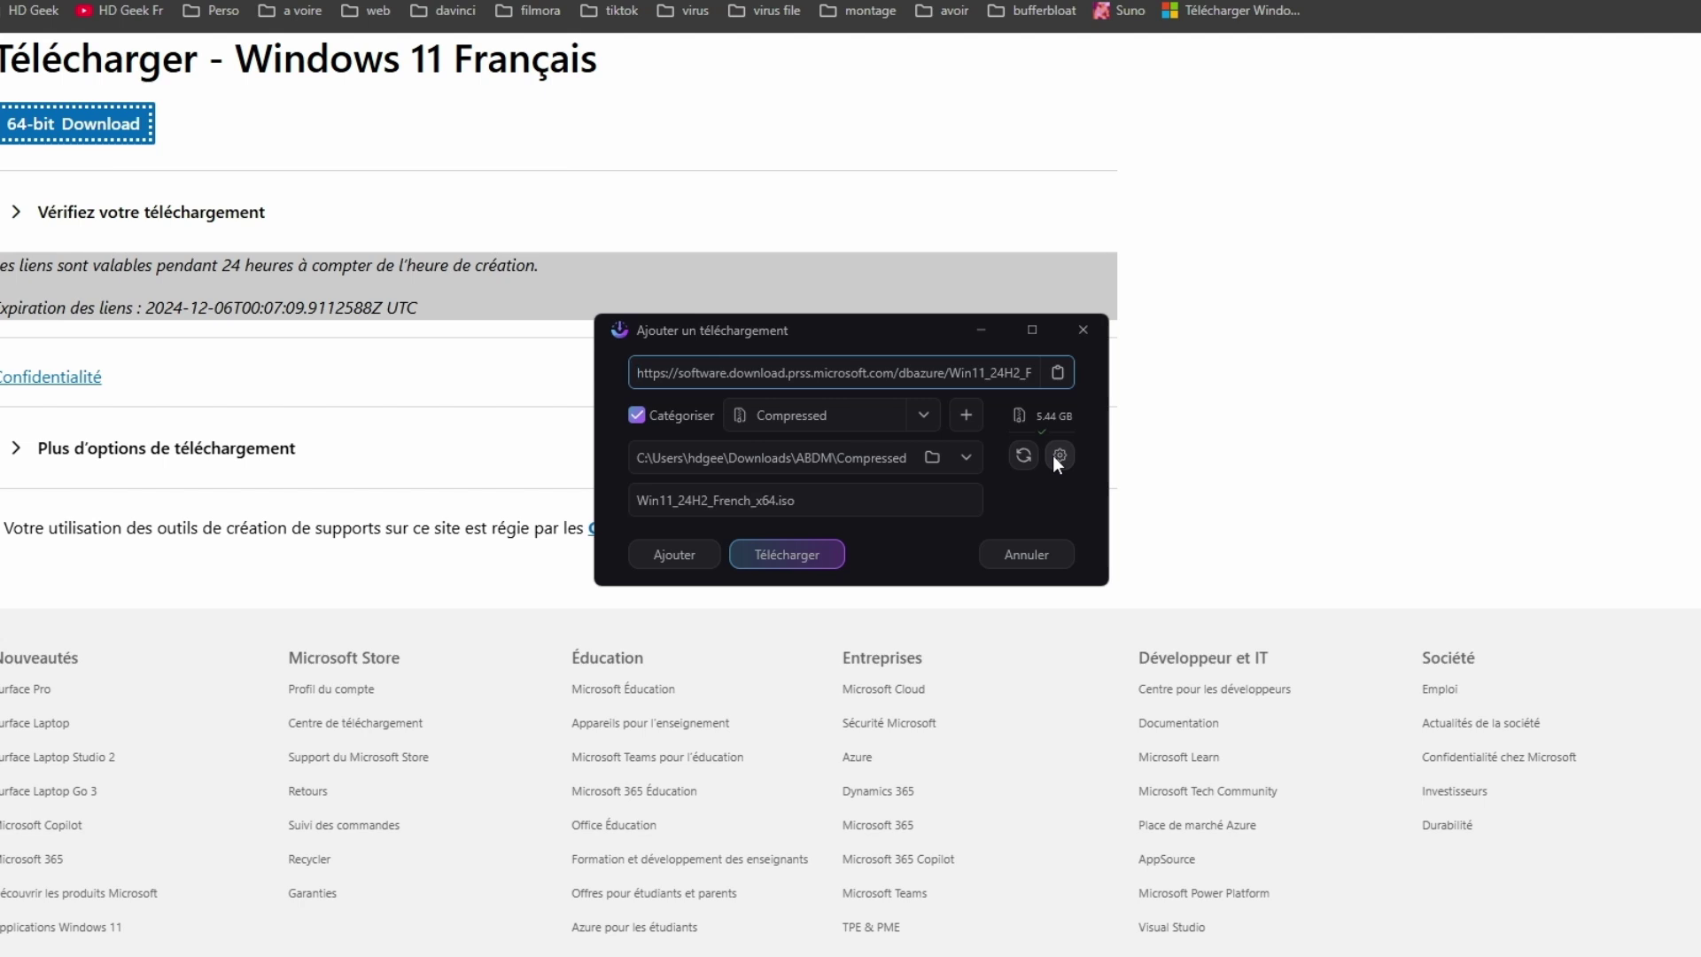
key("Return")
left_click(705, 571)
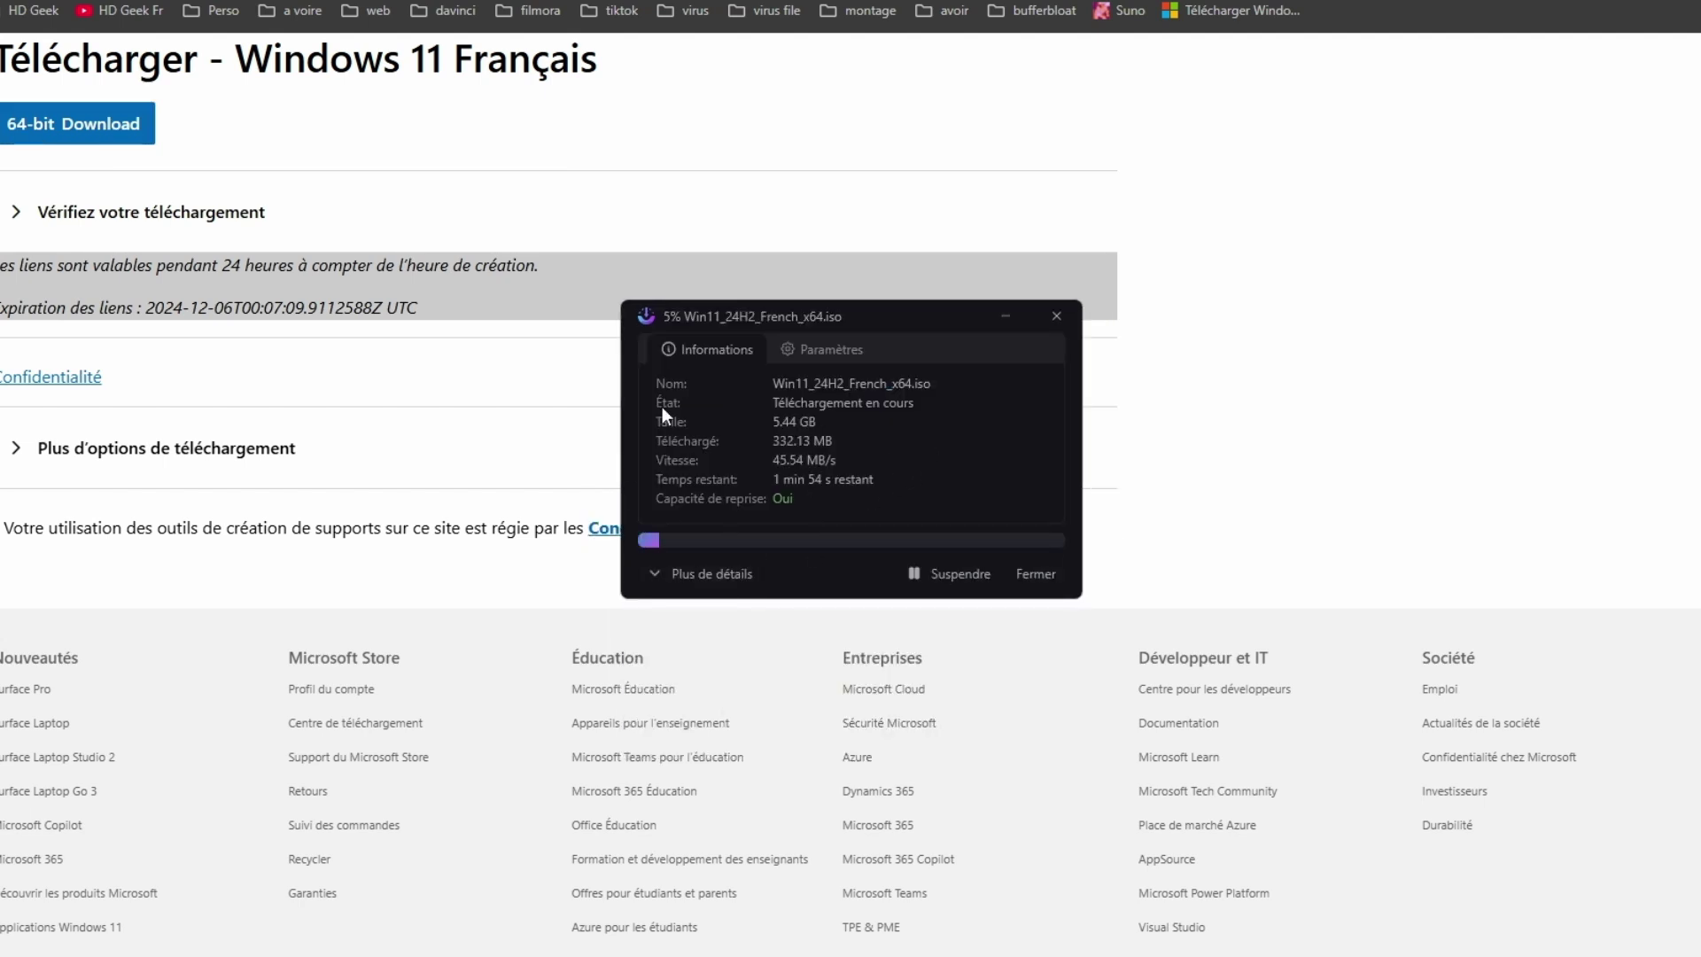
Expand the ISO download's segment details and inspect its individual thread, speed limit and completion window settings
left_click(656, 575)
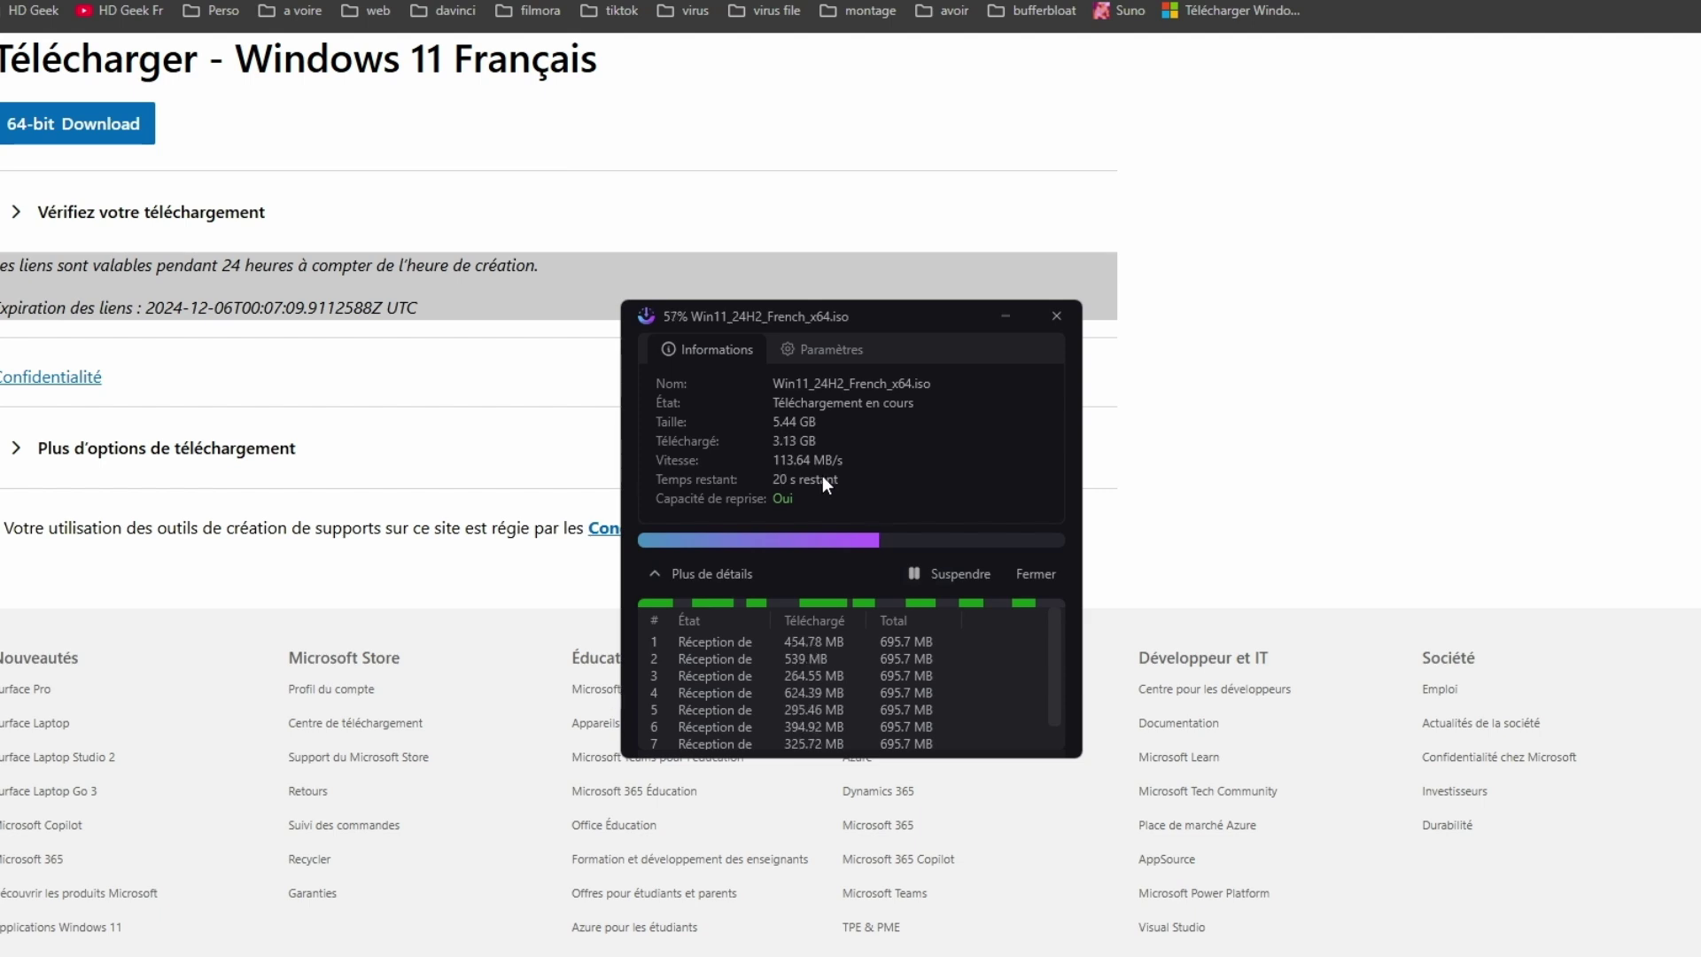
left_click(813, 349)
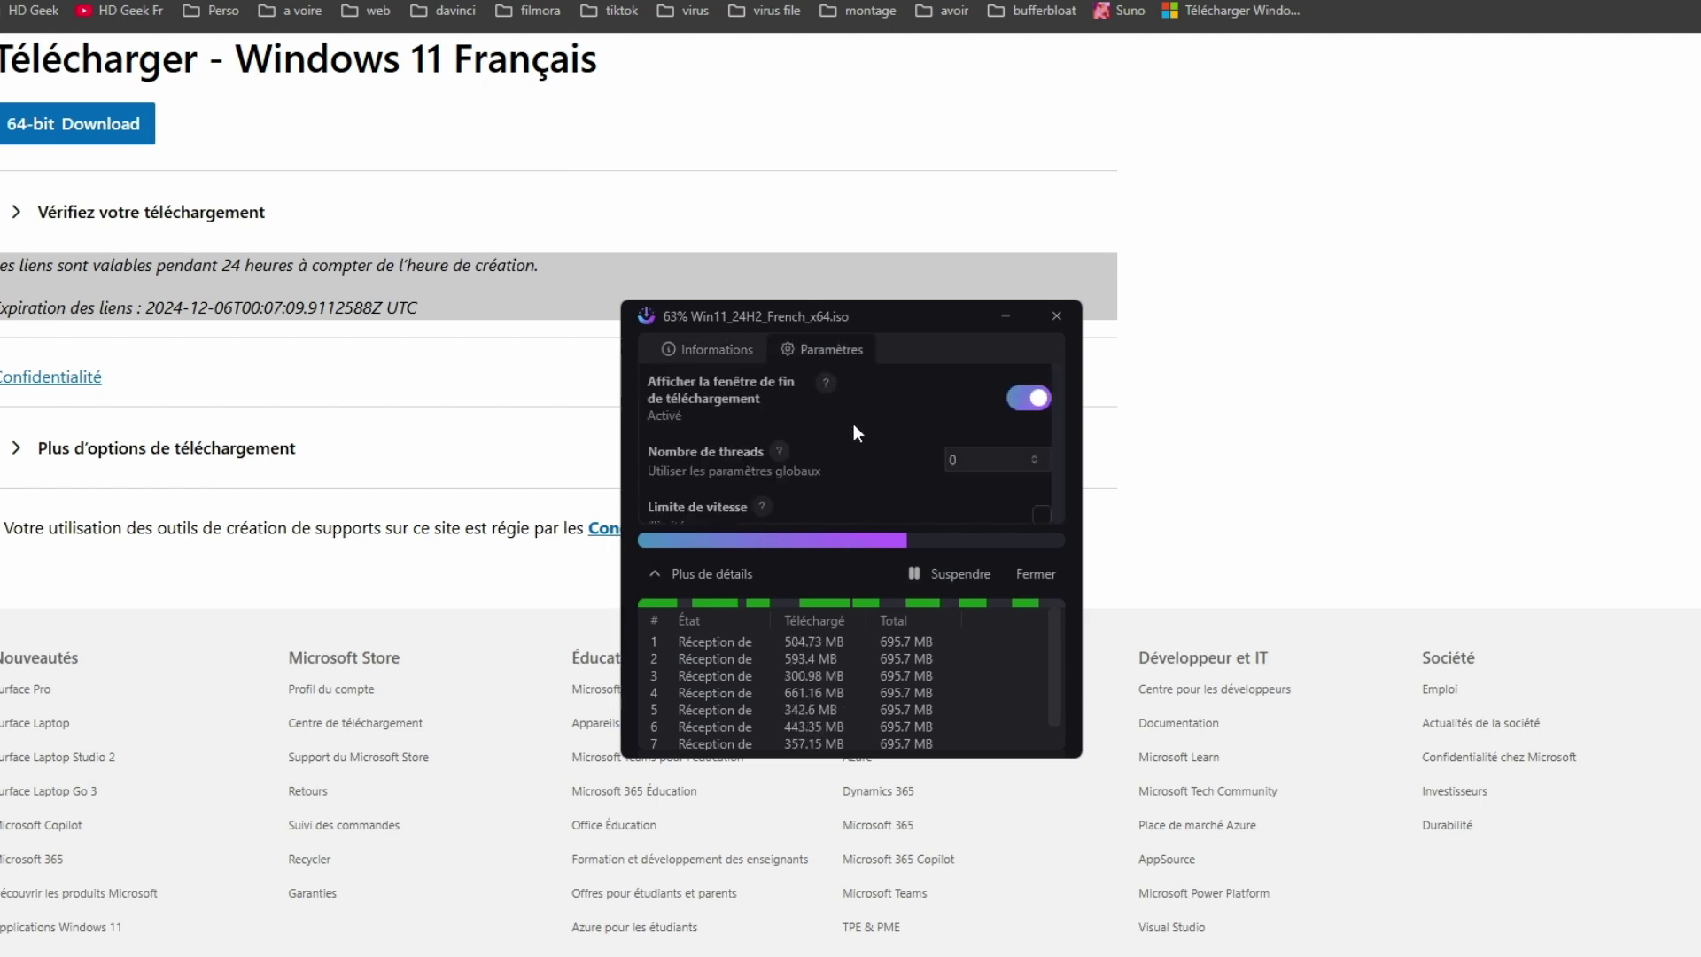
scroll(895, 443, "down", 1)
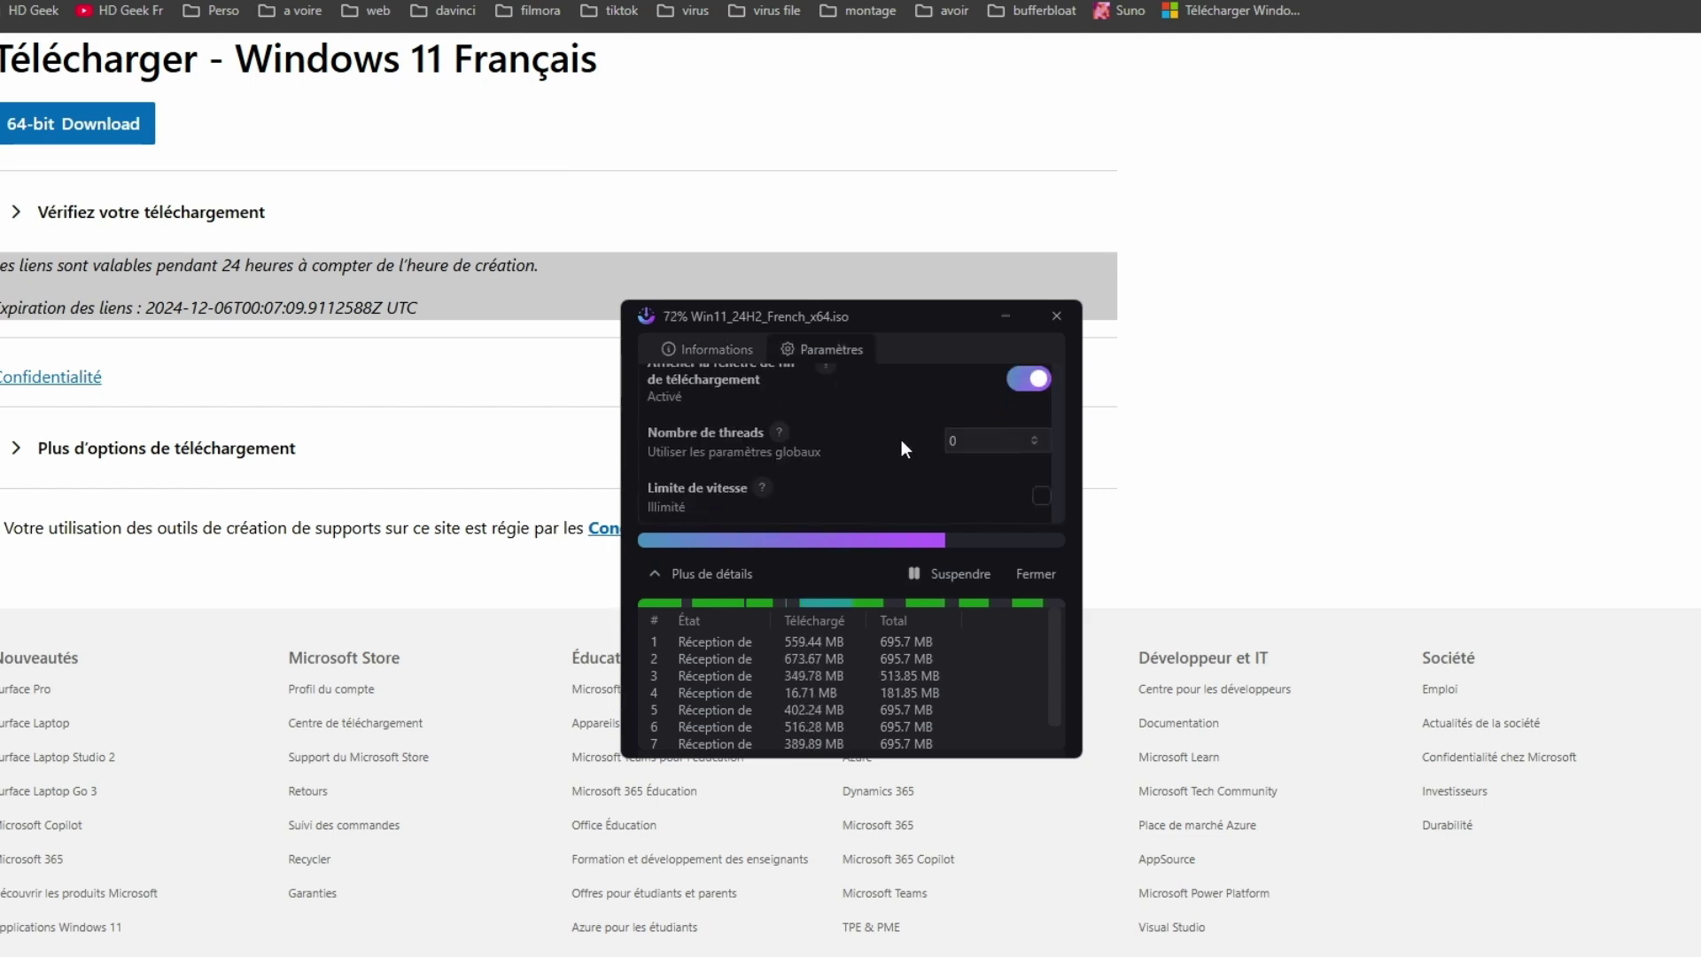
left_click(720, 348)
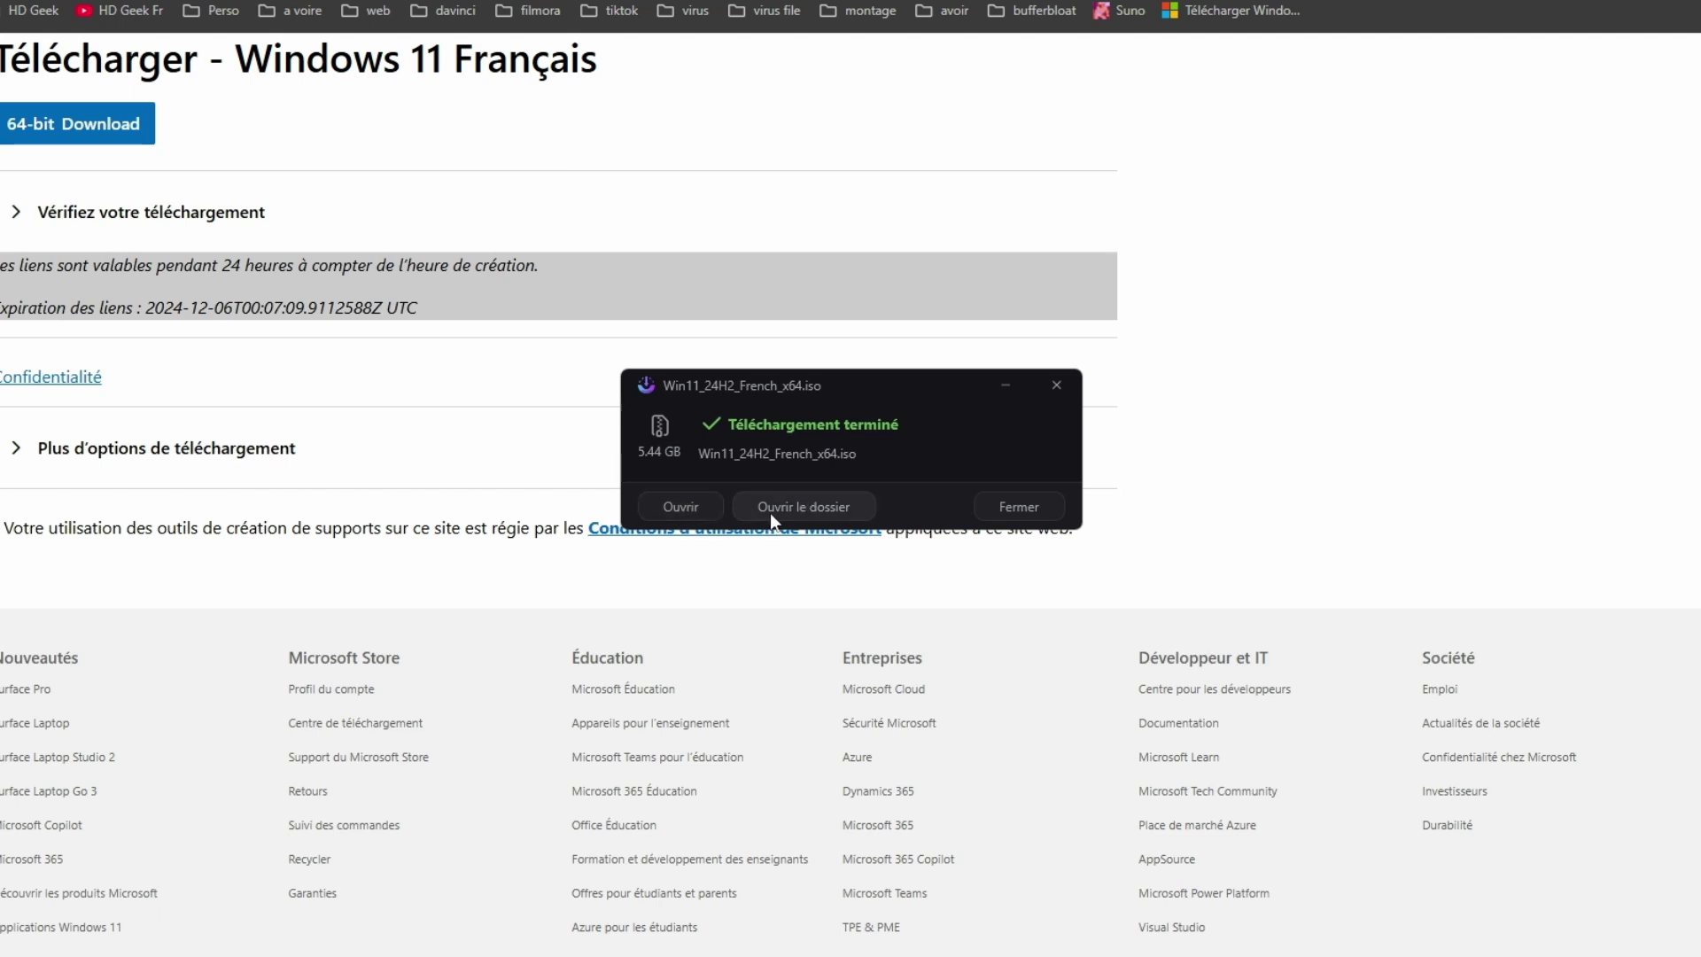
View the downloaded ISO in its folder and the category folders one level up, and switch back to AB Download Manager
left_click(823, 509)
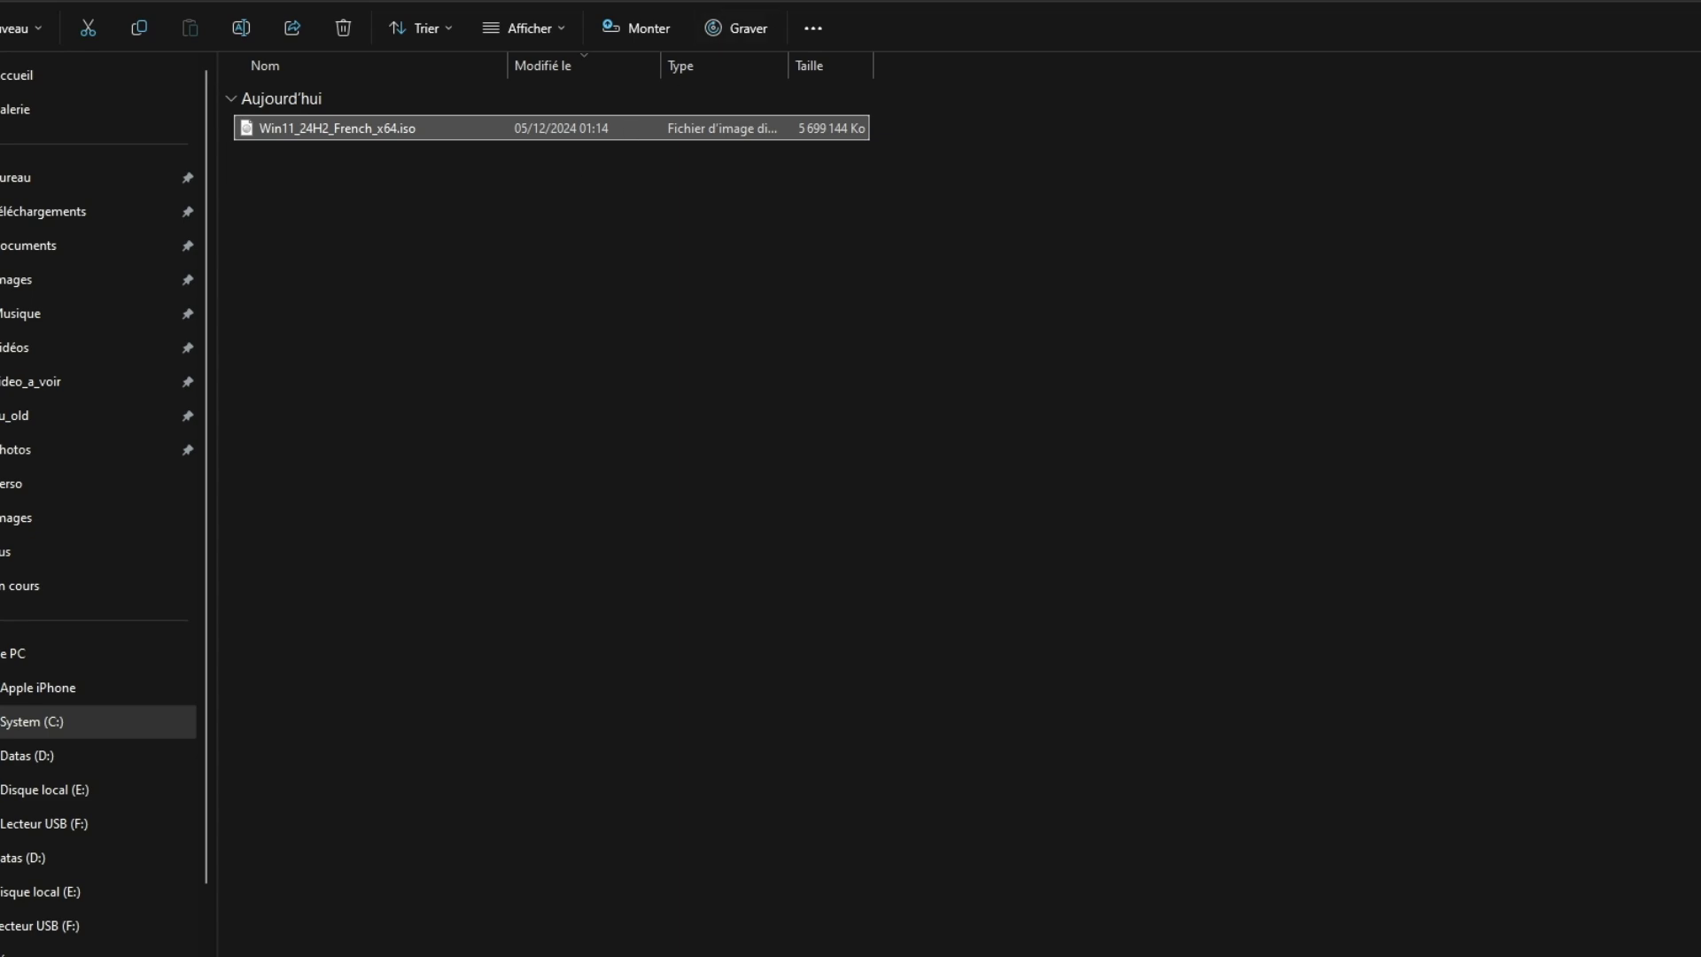
key("alt+Up")
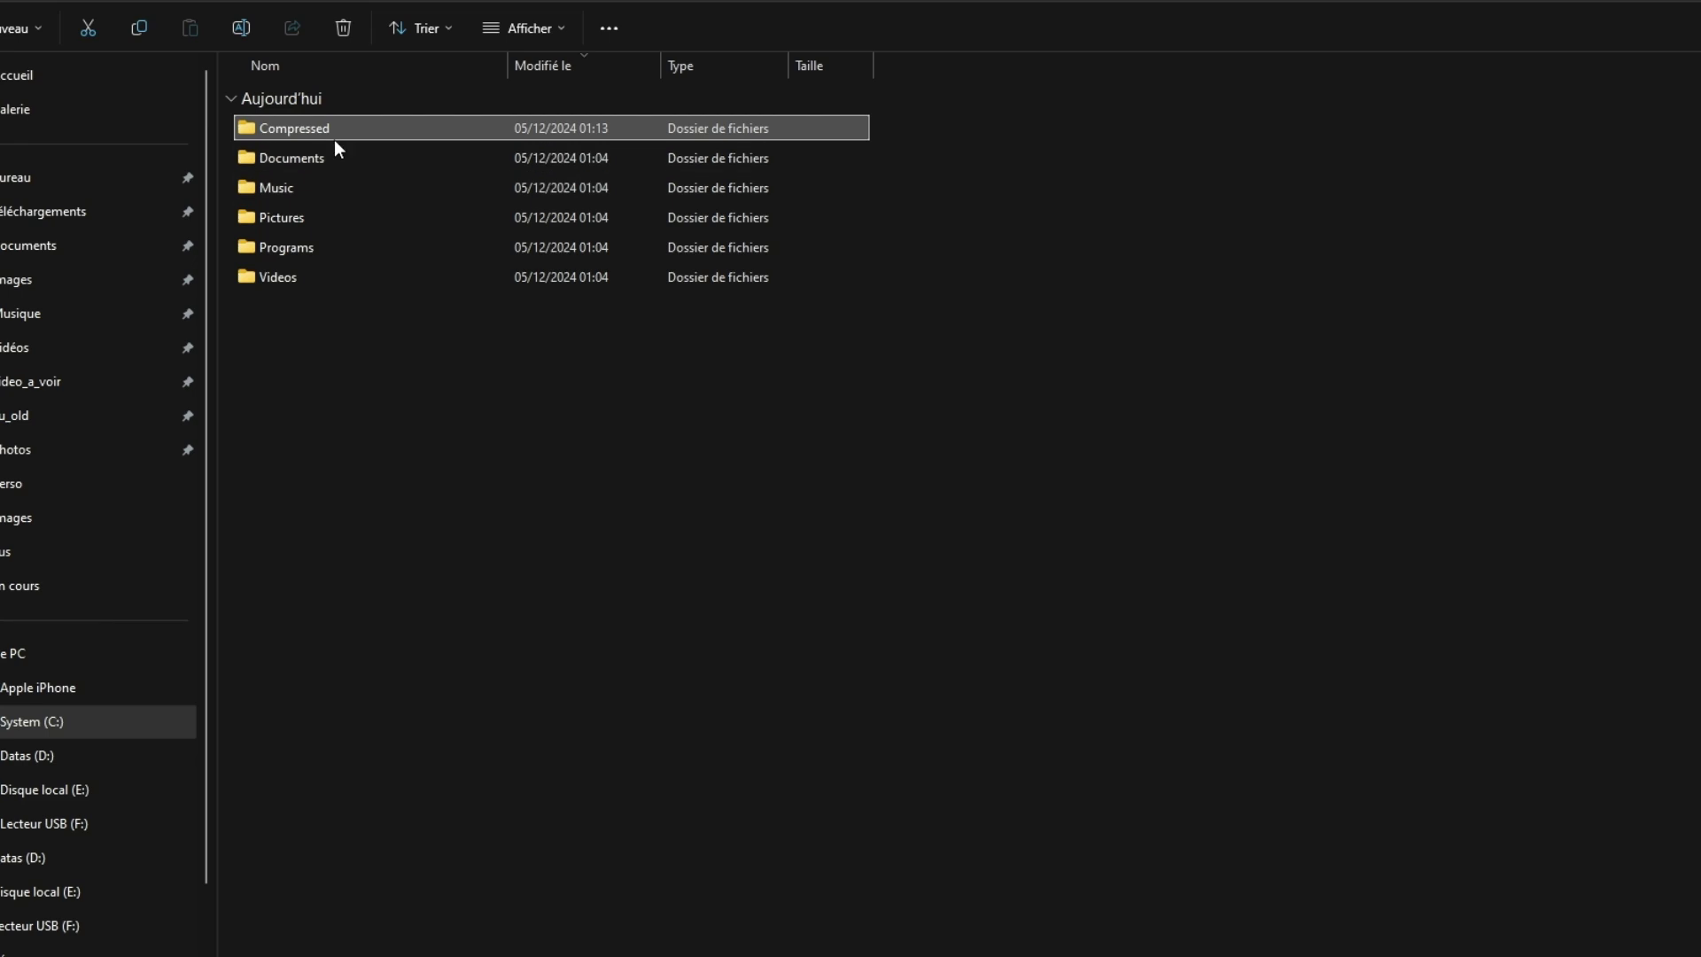
key("alt+Tab")
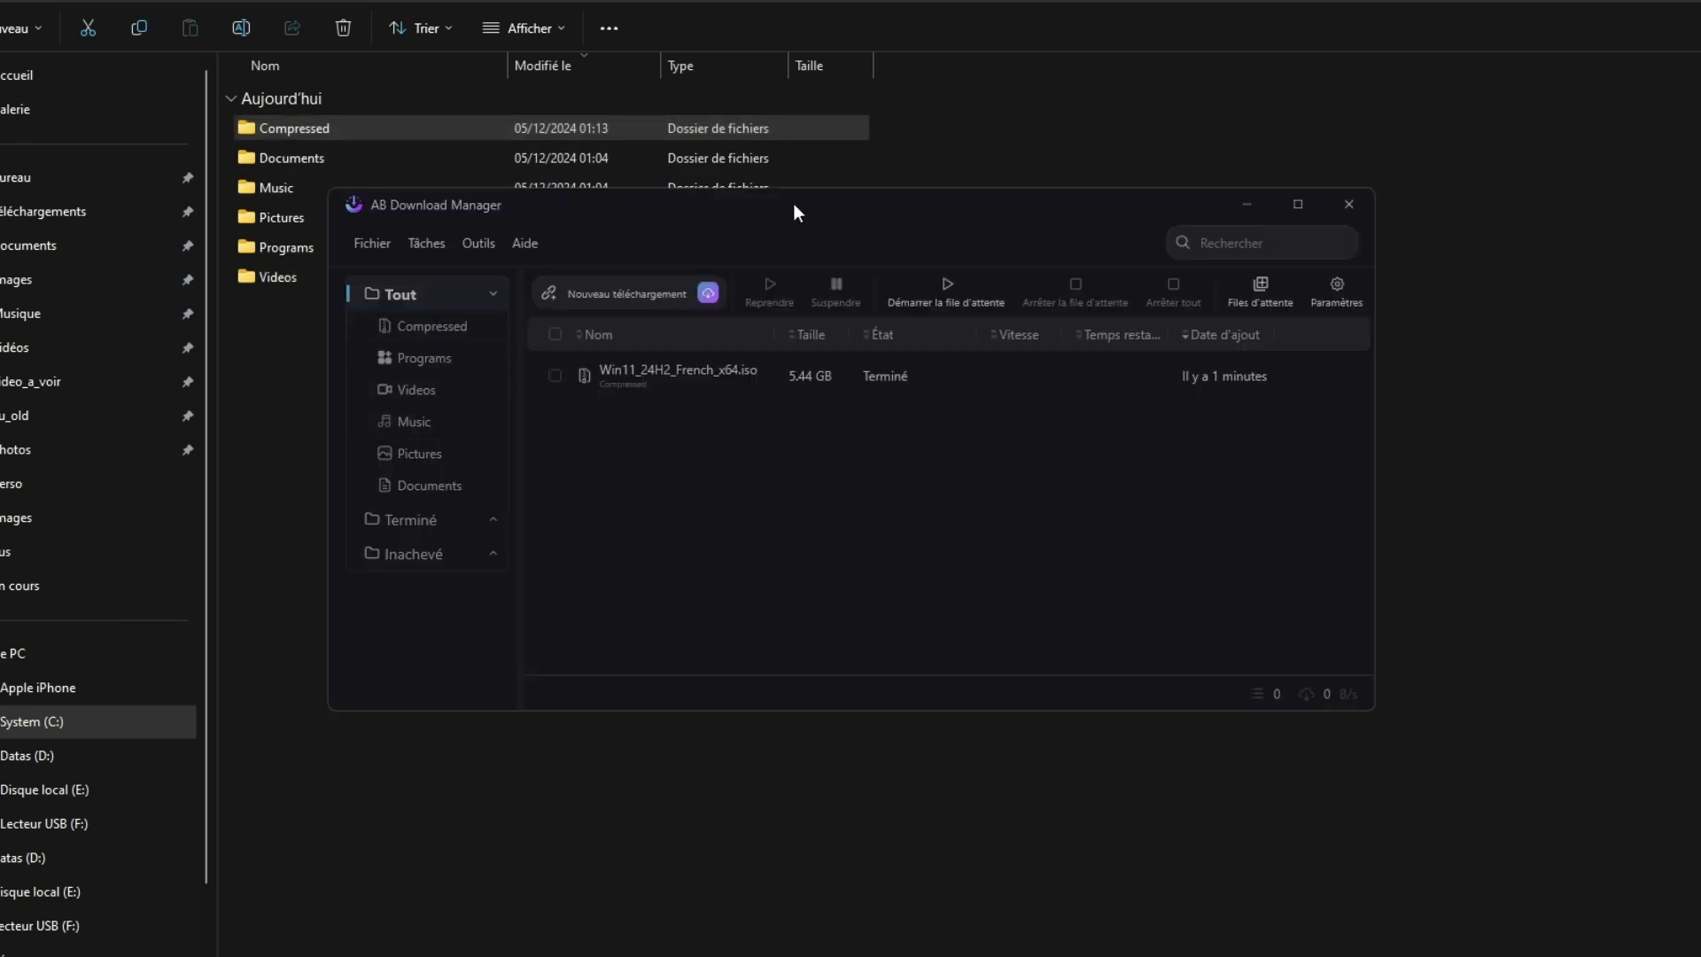
Browse the finished and unfinished download groups, and return to the finished downloads
left_click(410, 519)
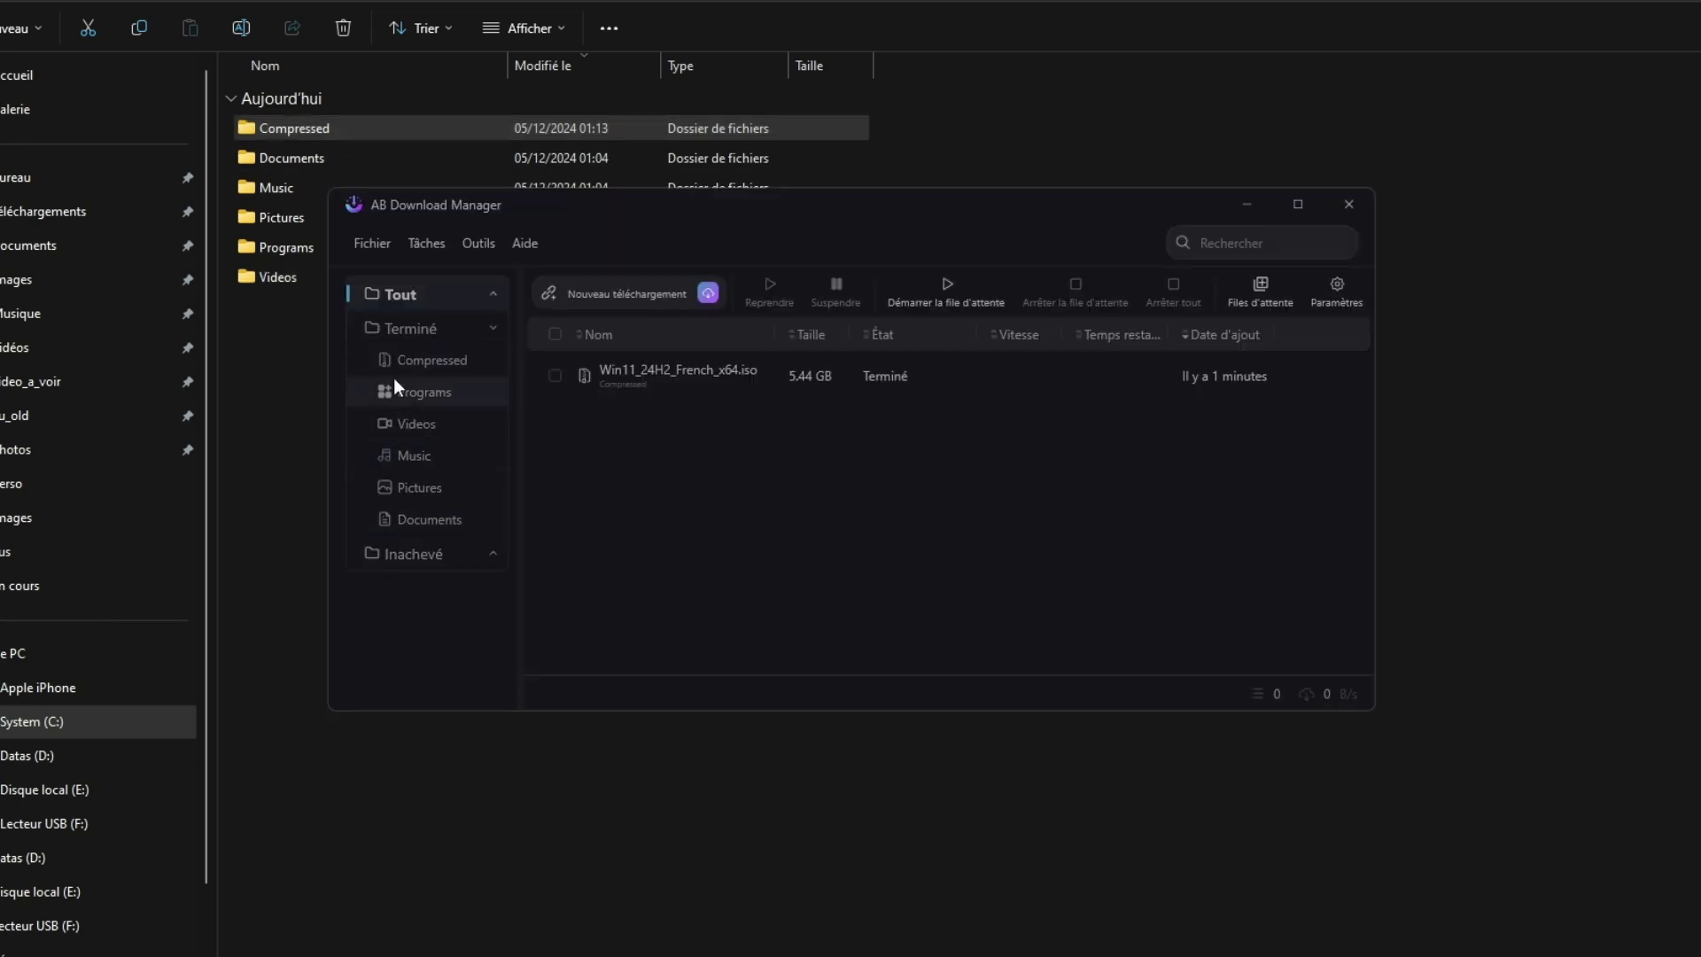
left_click(429, 365)
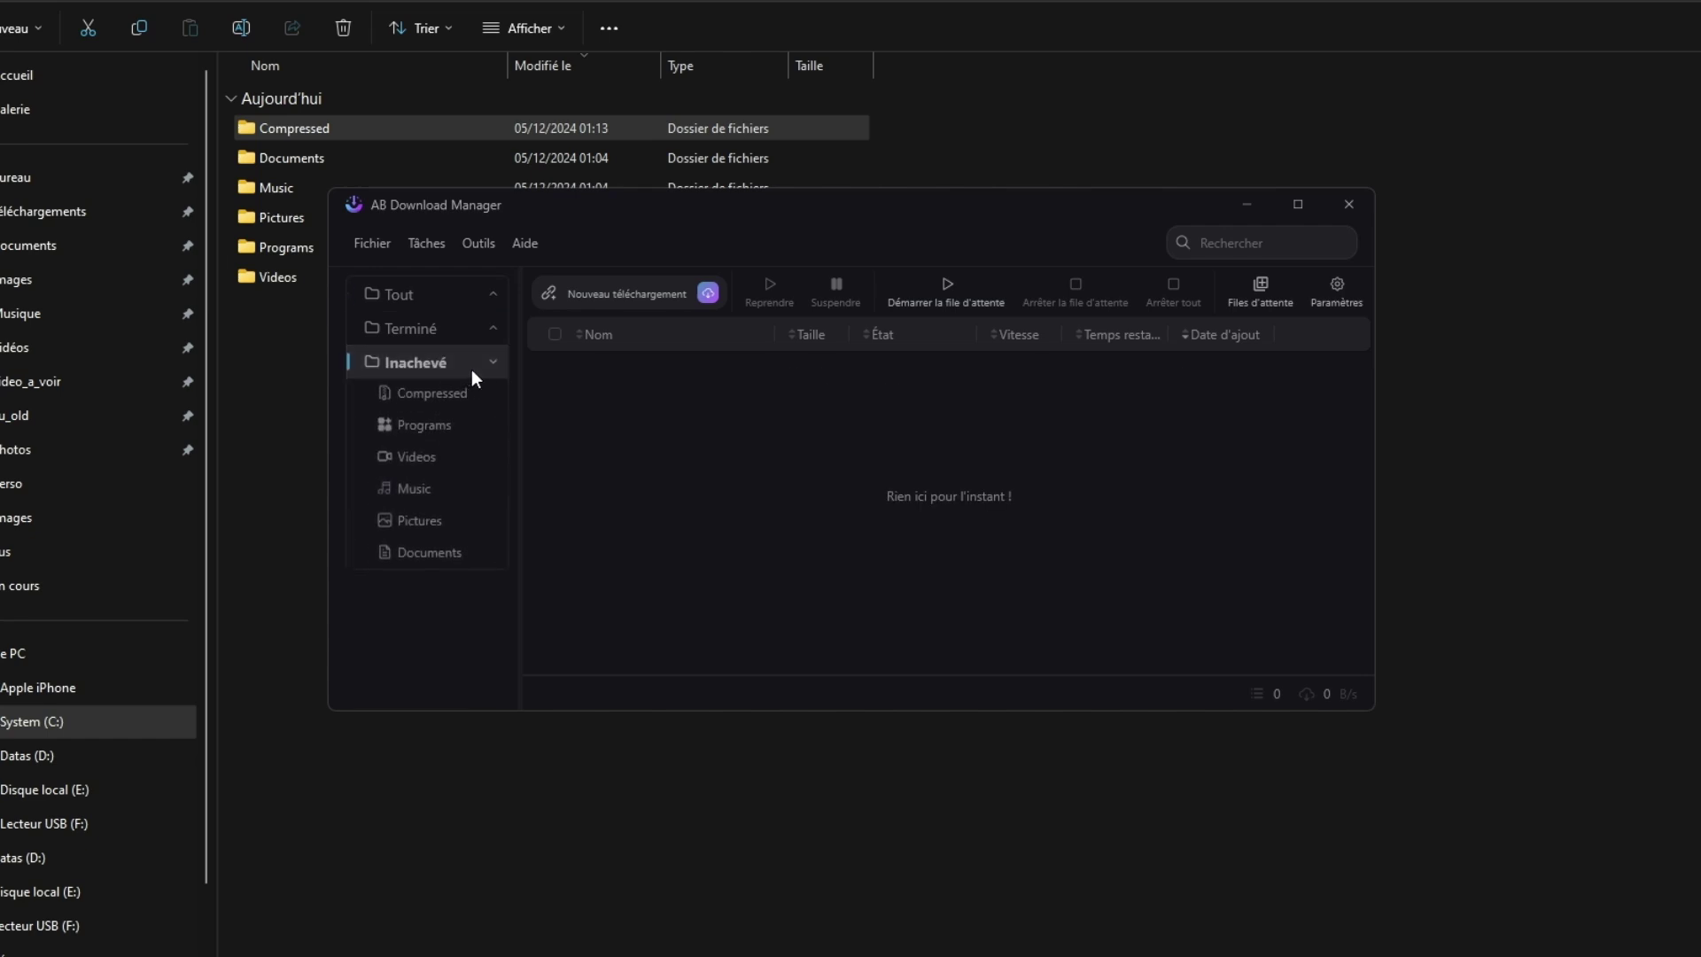
left_click(422, 521)
left_click(408, 332)
Delete the finished Win11_24H2_French_x64.iso download, including its file on disk, and show all downloads
right_click(662, 380)
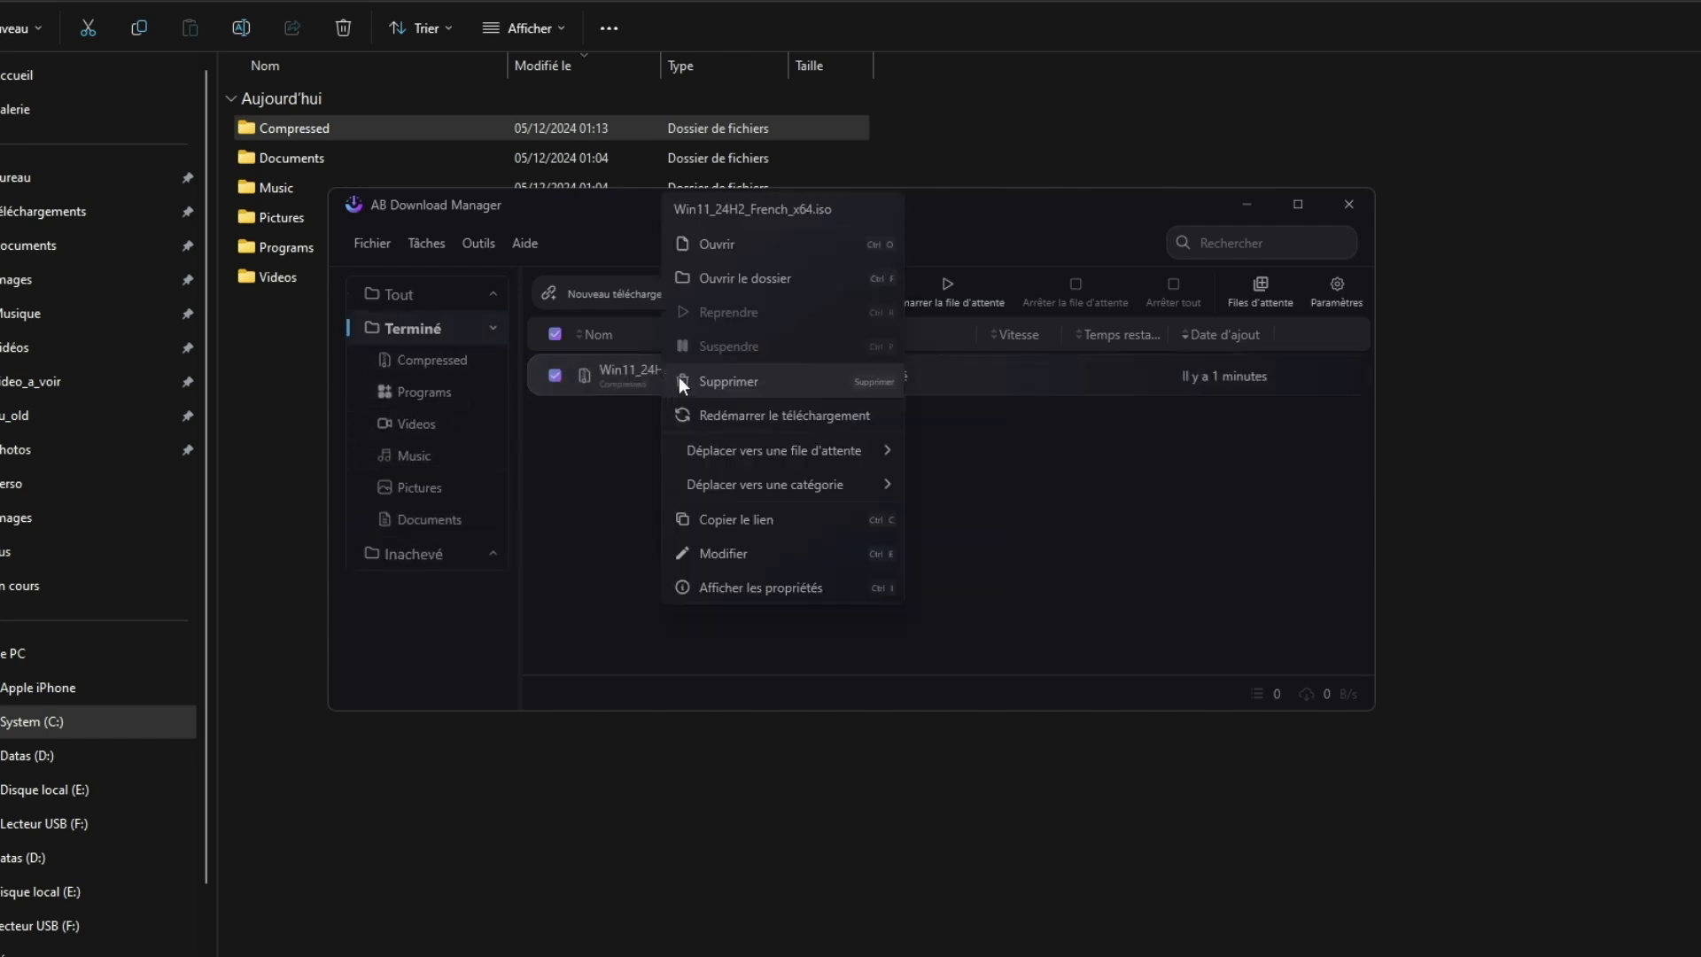
left_click(679, 376)
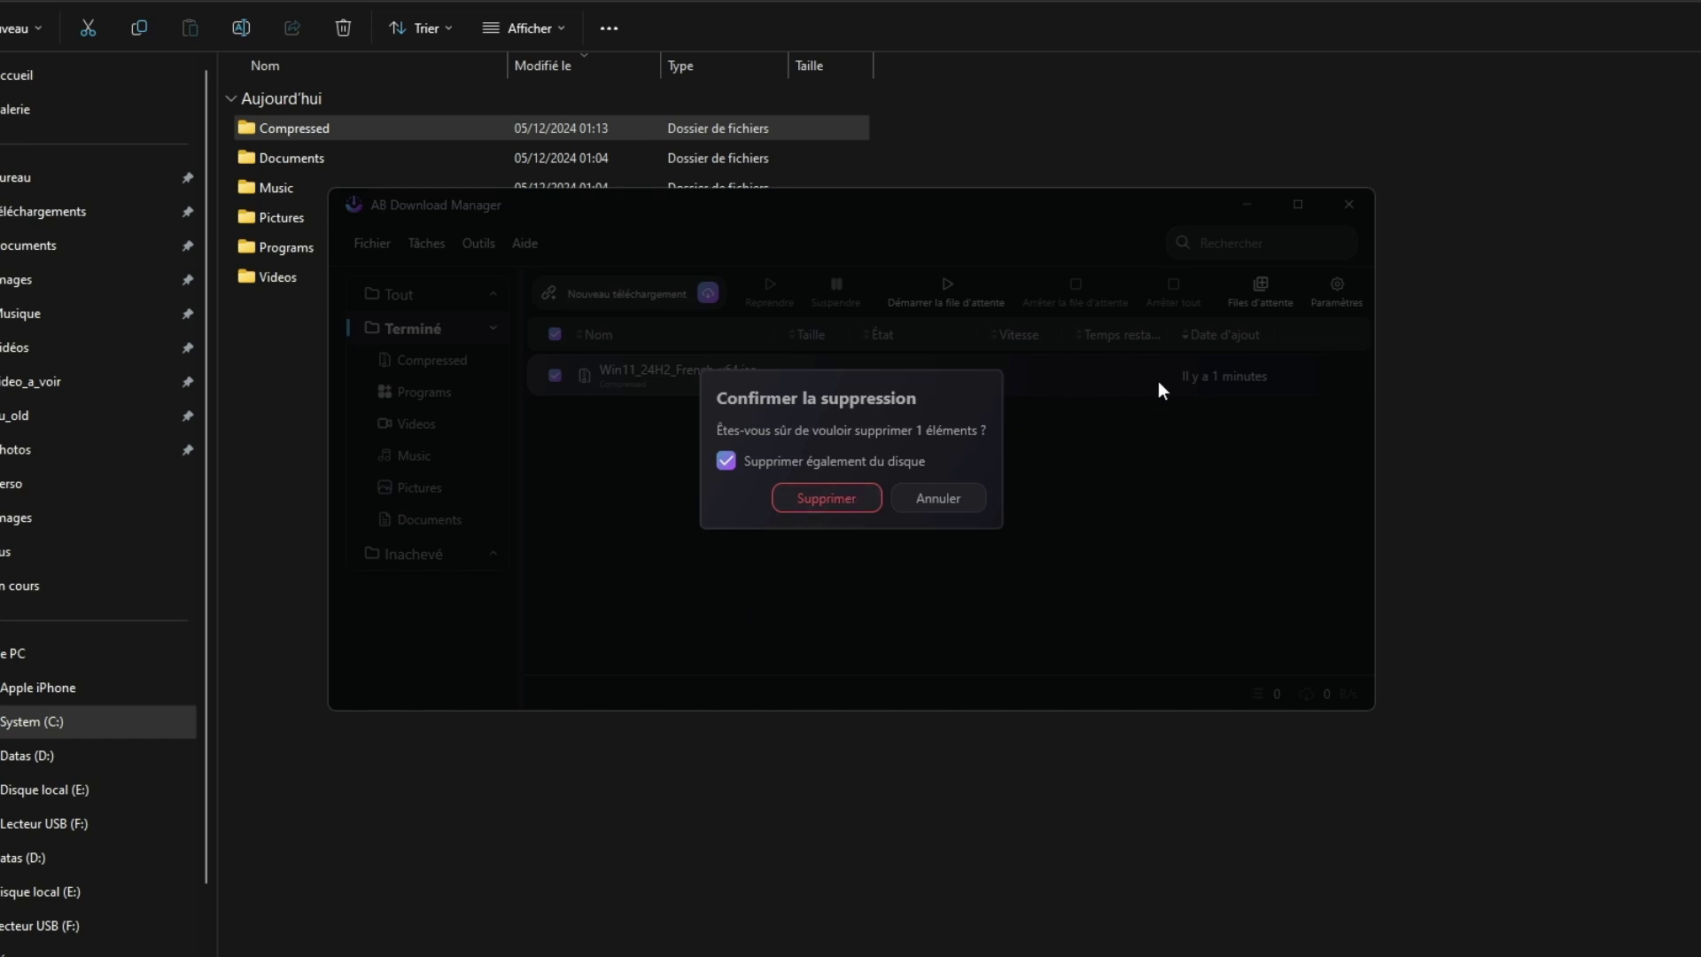
left_click(823, 498)
left_click(397, 301)
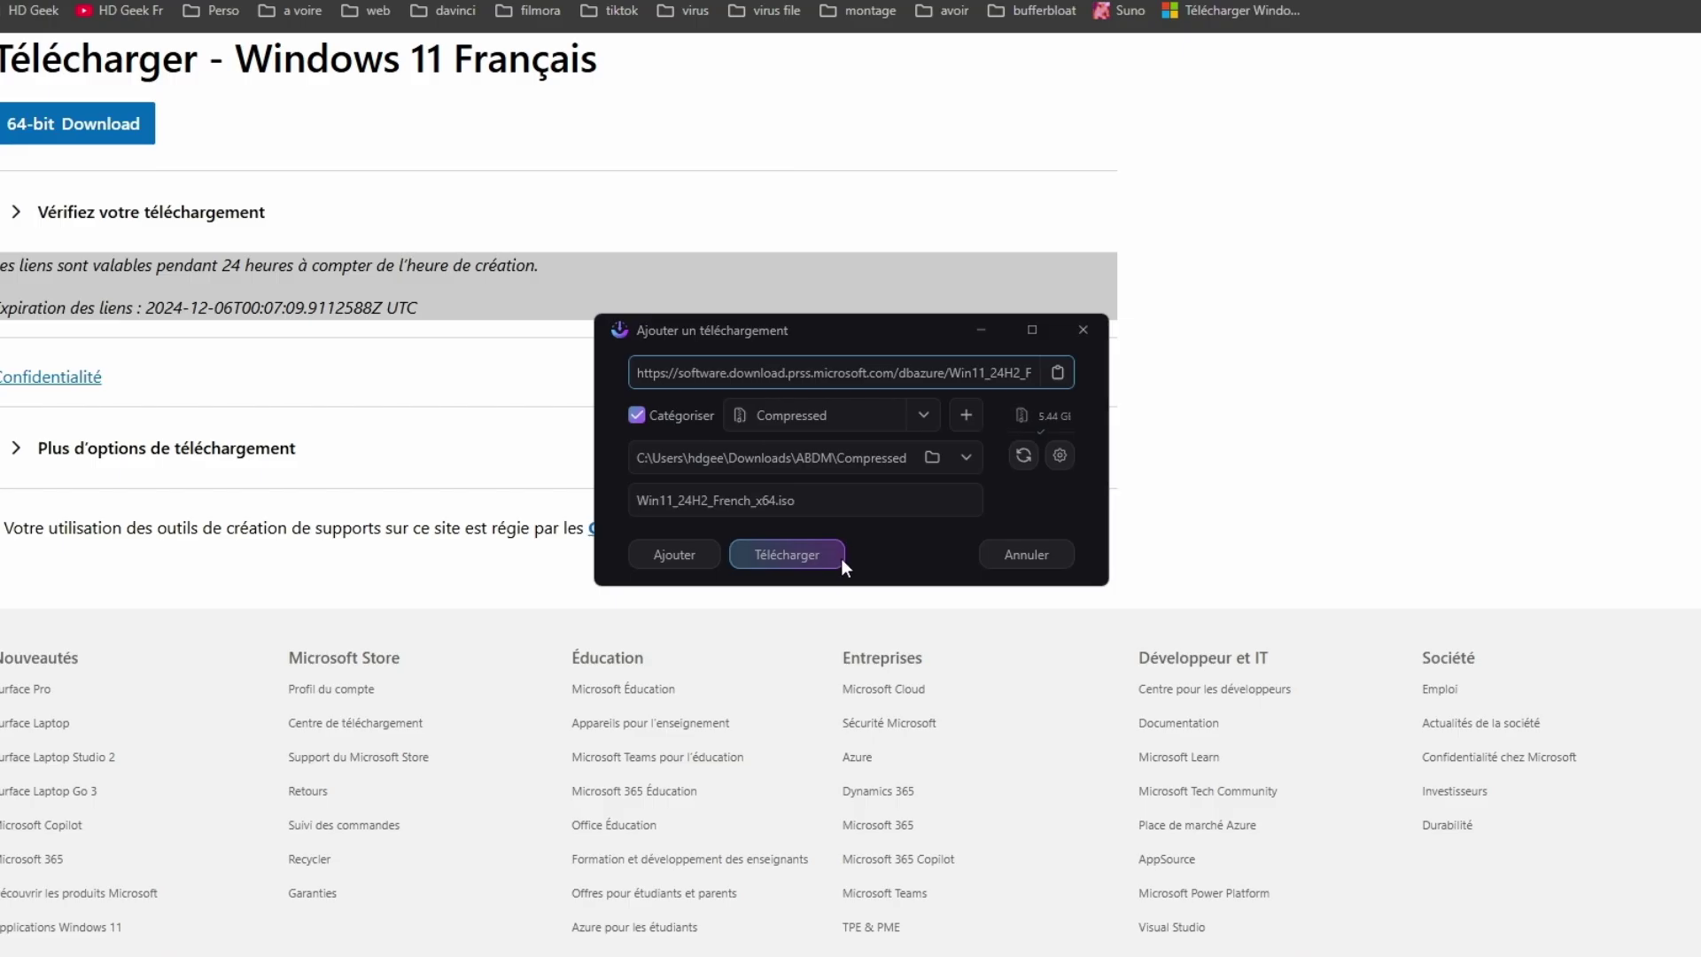
Download Win11_24H2_French_x64.iso again in the Compressed category, suspend it partway and close its progress window
left_click(797, 556)
left_click(943, 573)
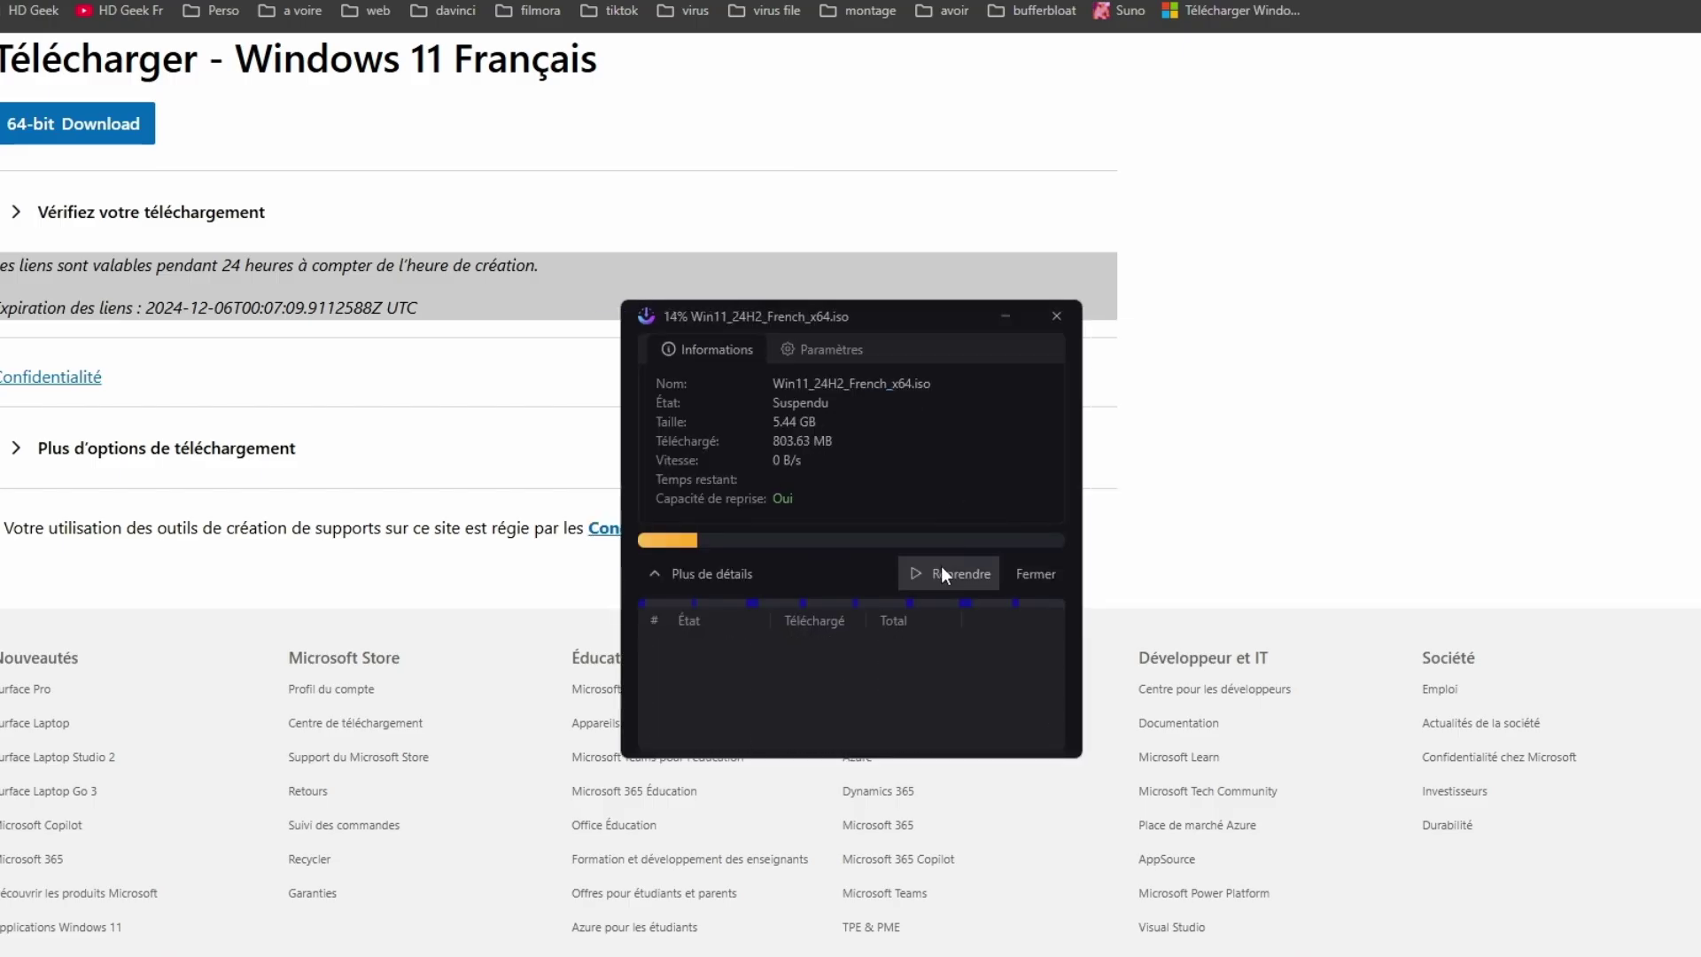
left_click(1035, 574)
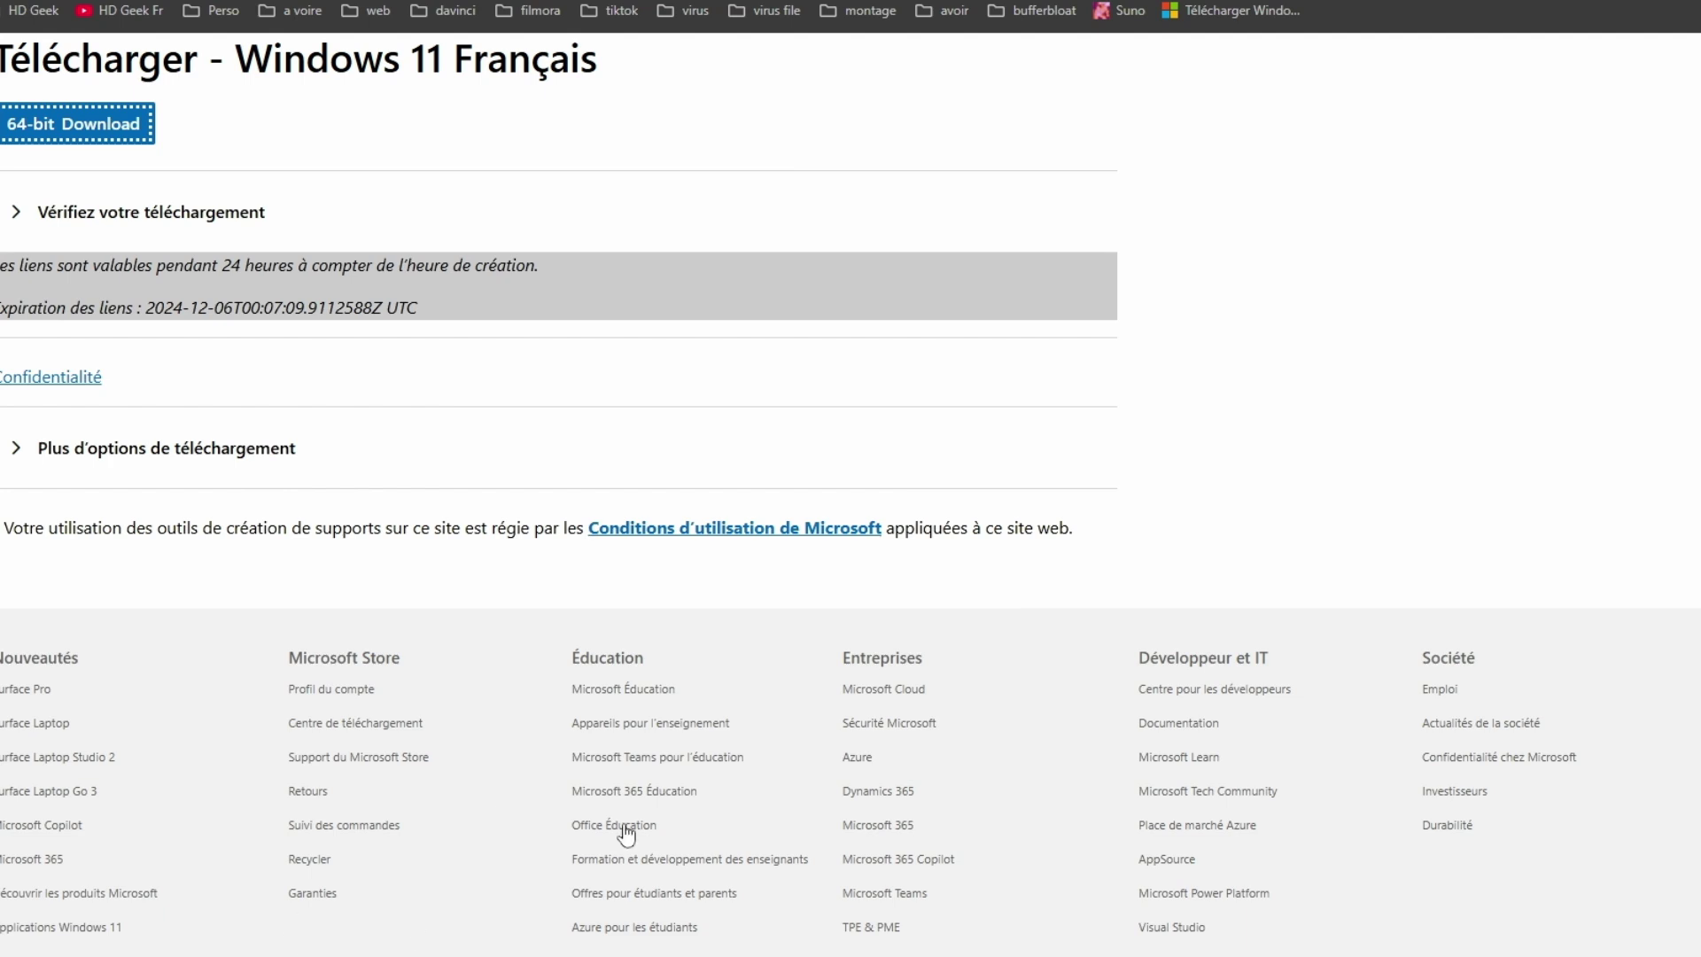
Switch to AB Download Manager, restart the suspended ISO download from the list and close its progress window
key("alt+Tab")
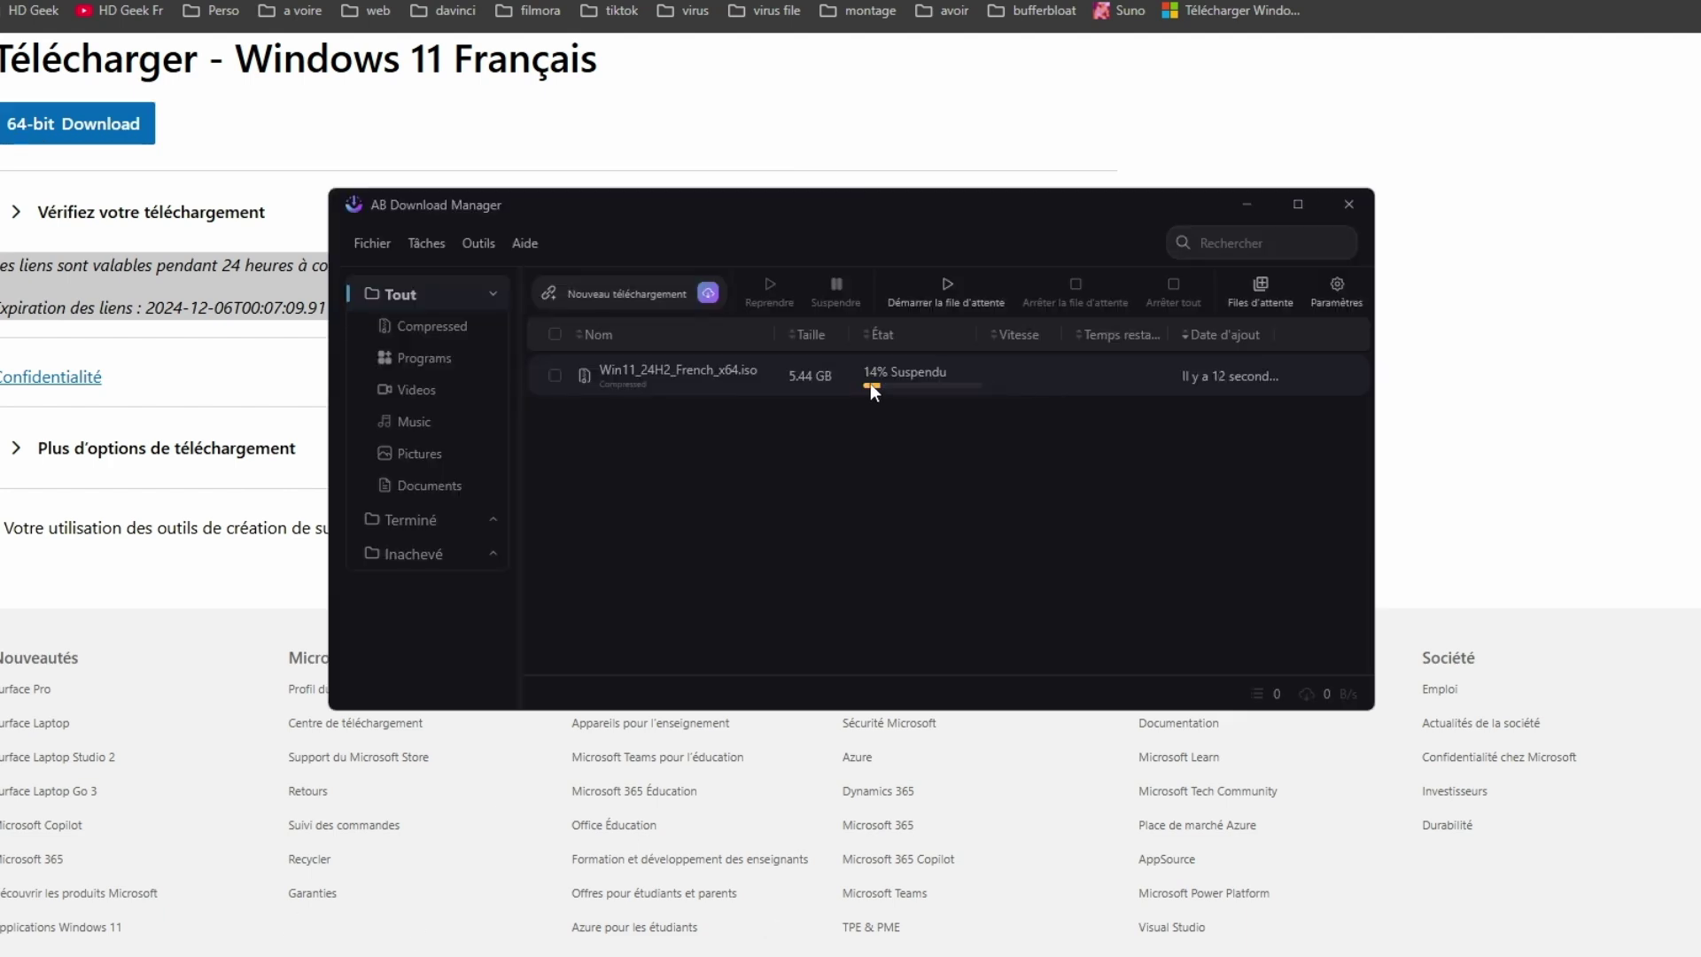
right_click(870, 383)
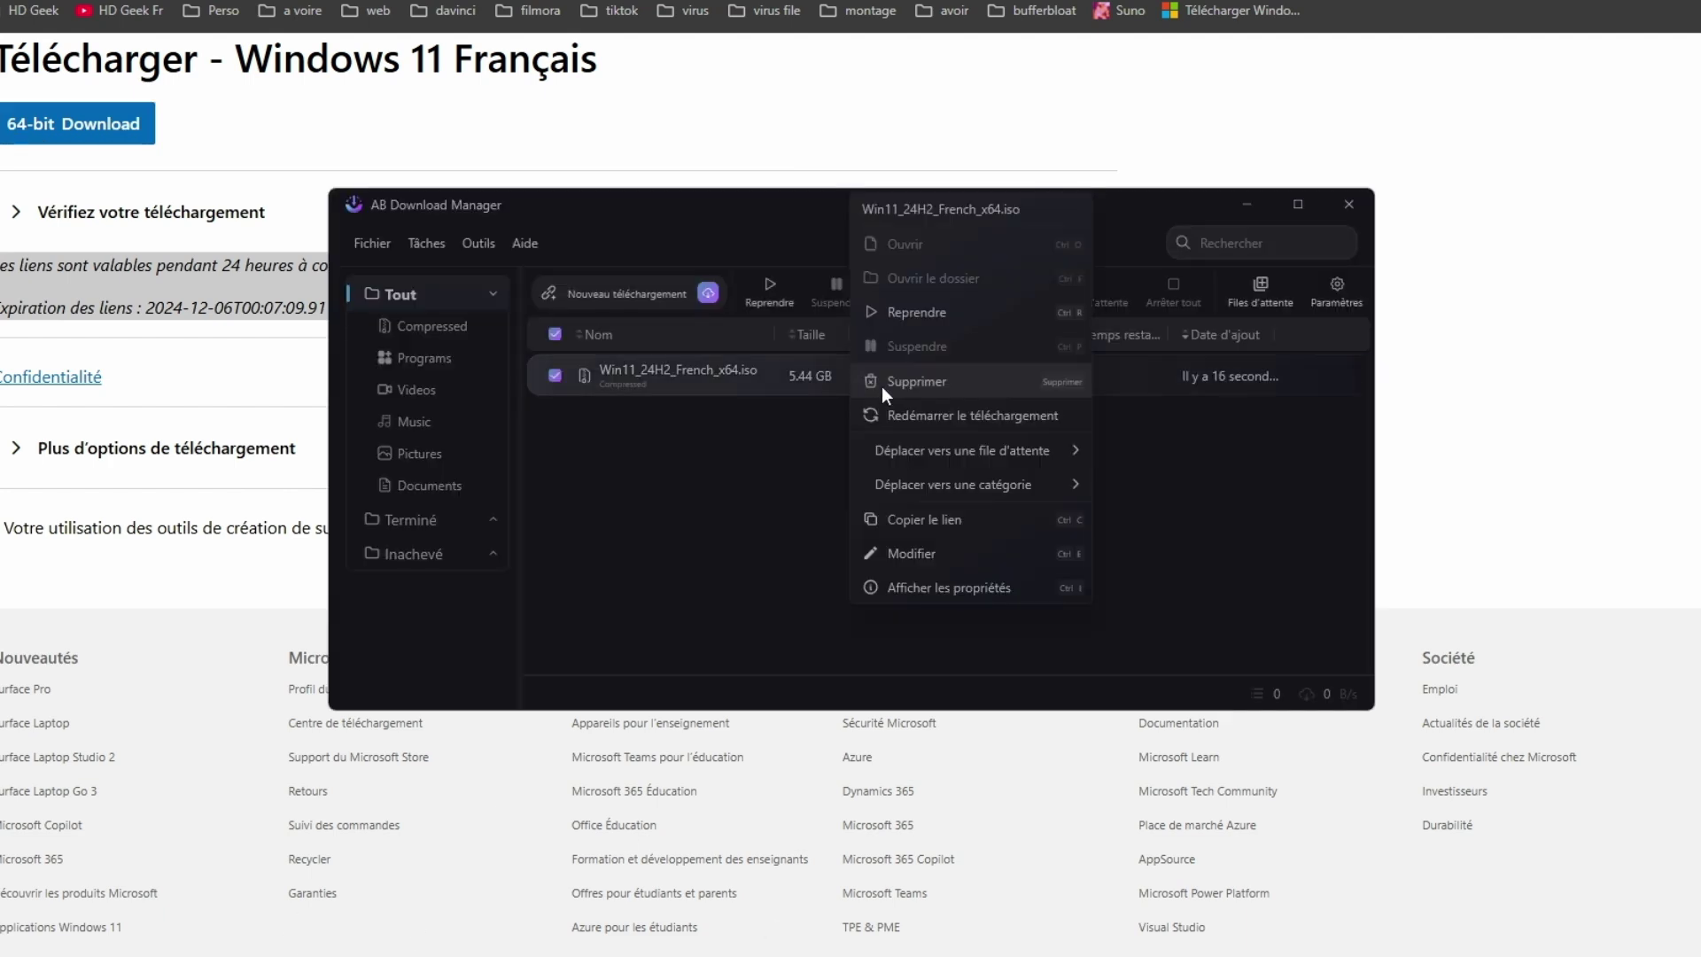
left_click(928, 417)
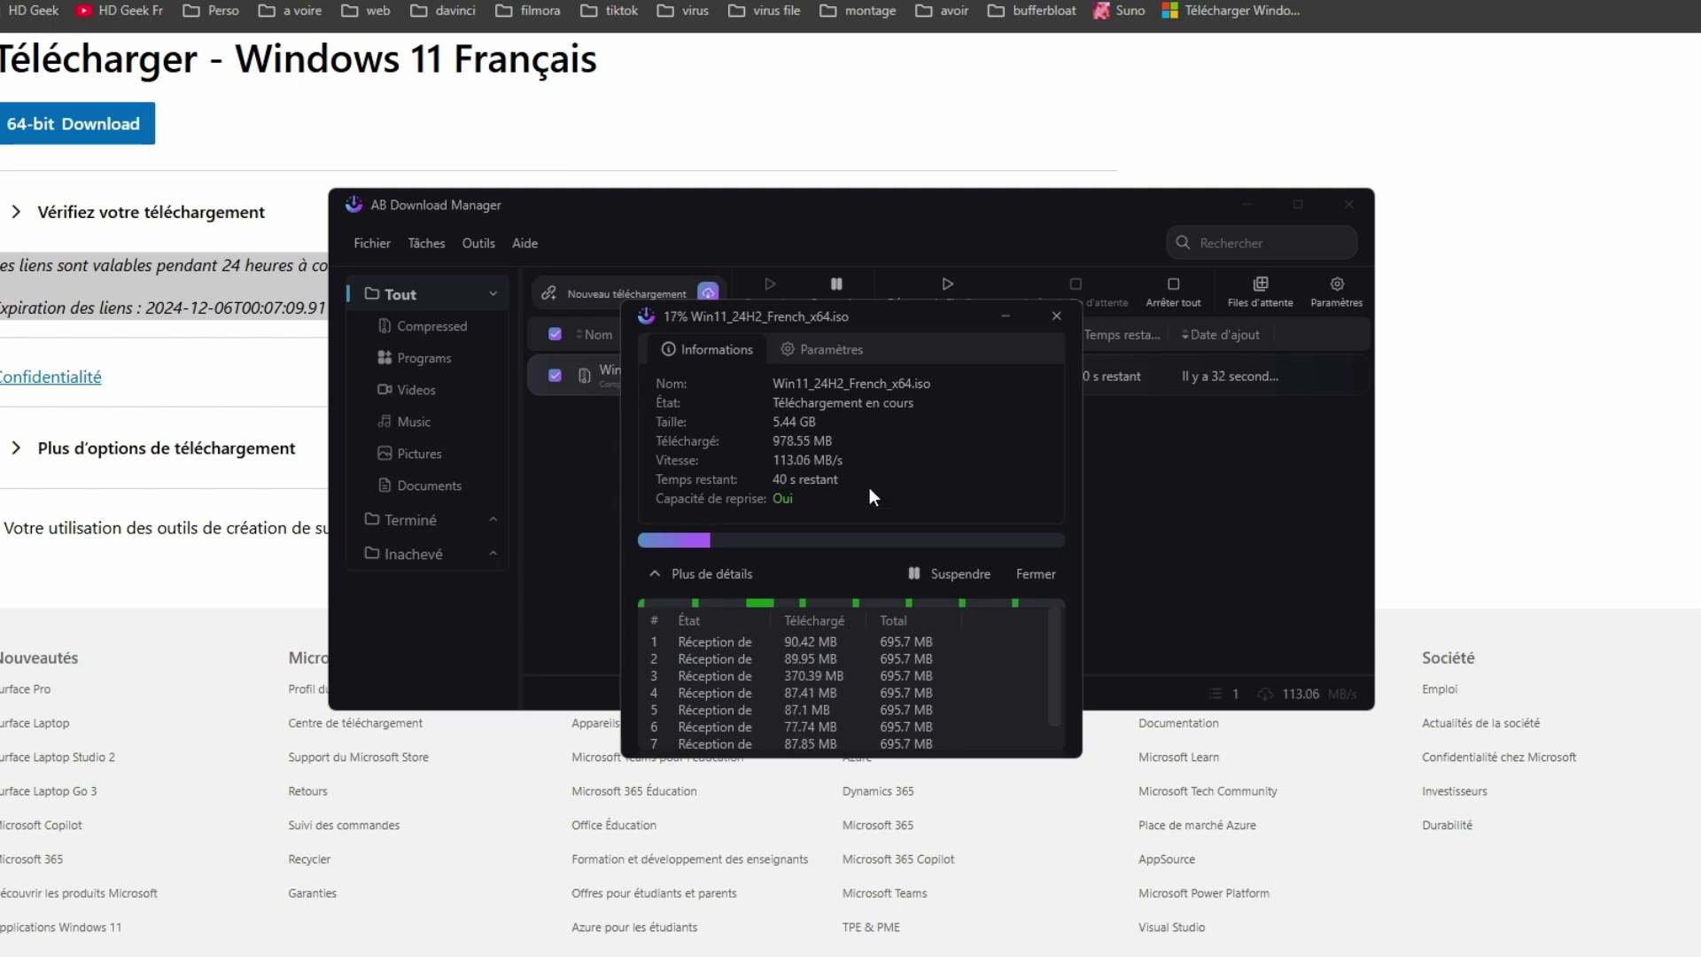
key("Escape")
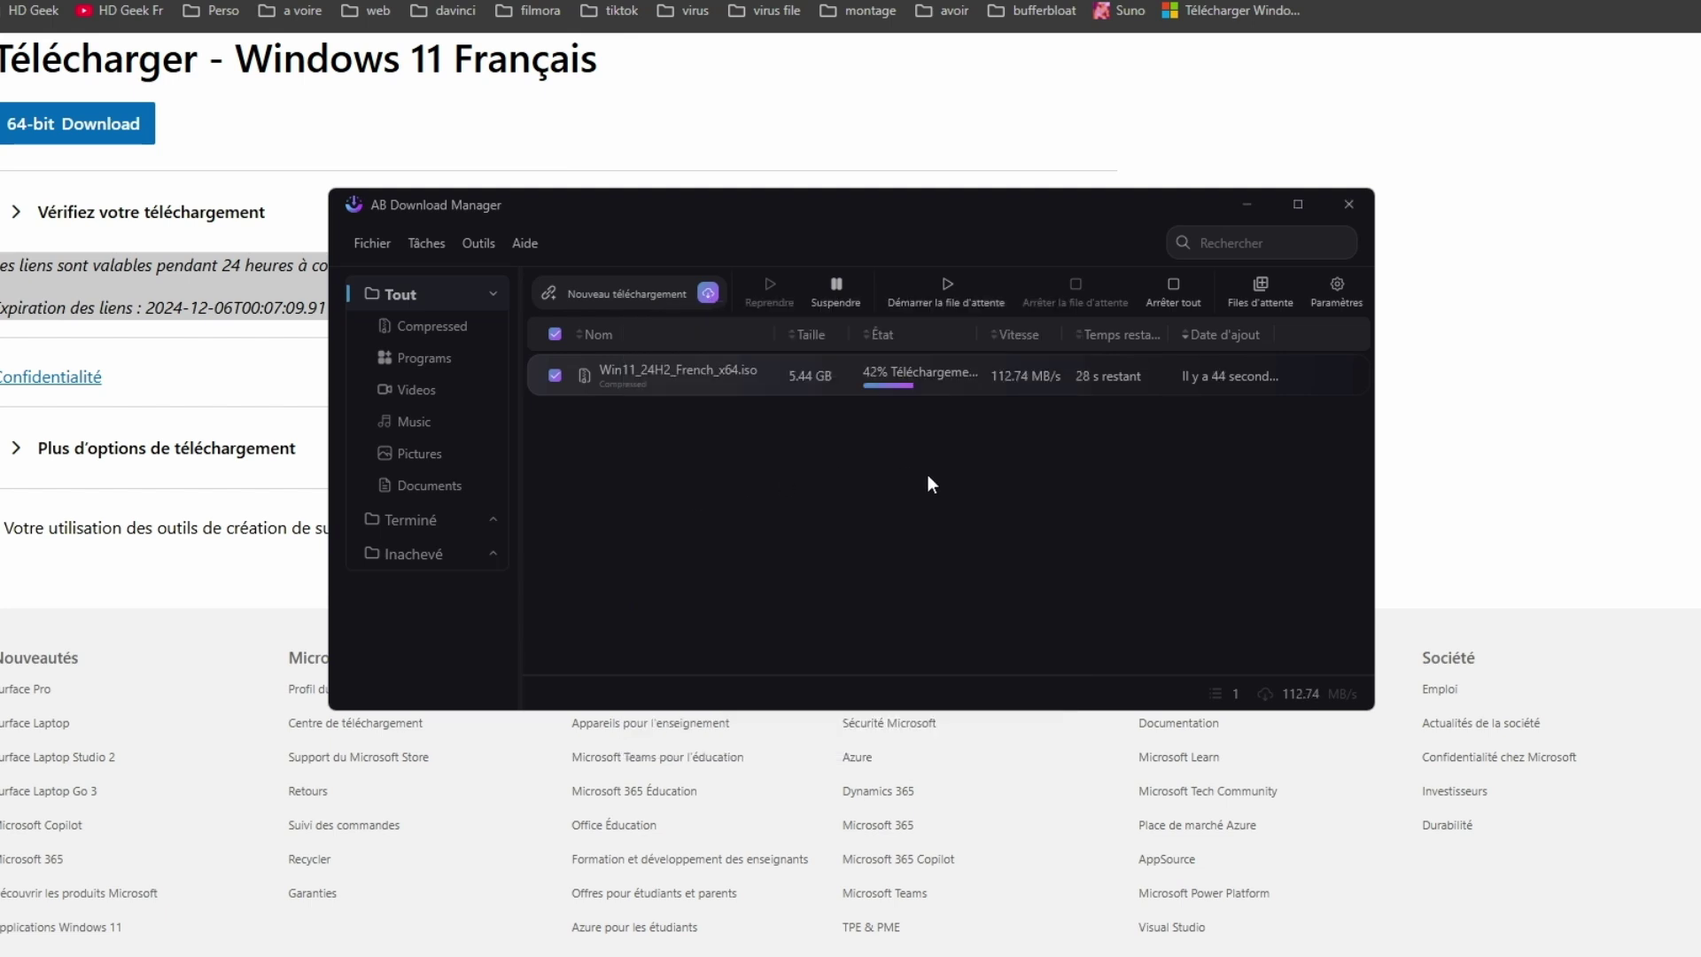